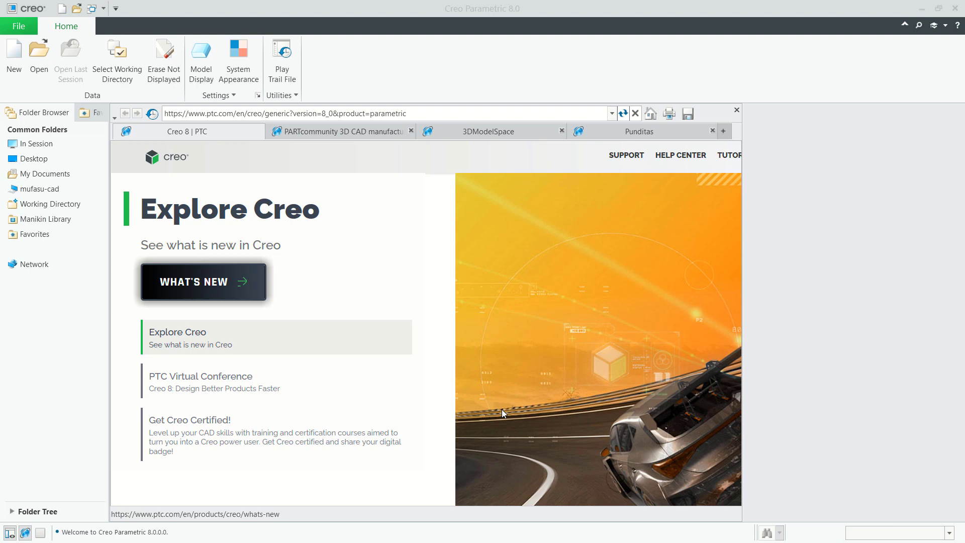
Step: Create a new format file with an empty template, landscape orientation and standard size A4
left_click(14, 58)
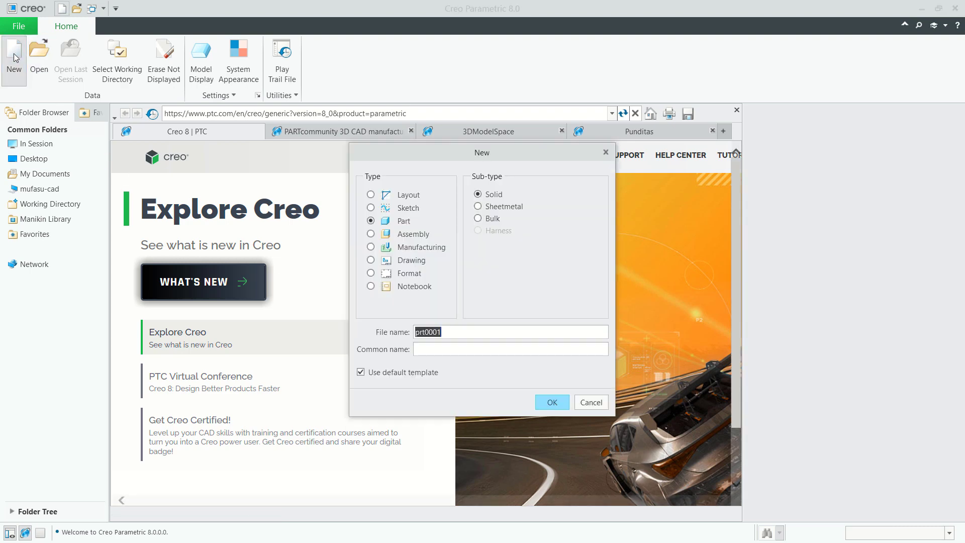
left_click(371, 273)
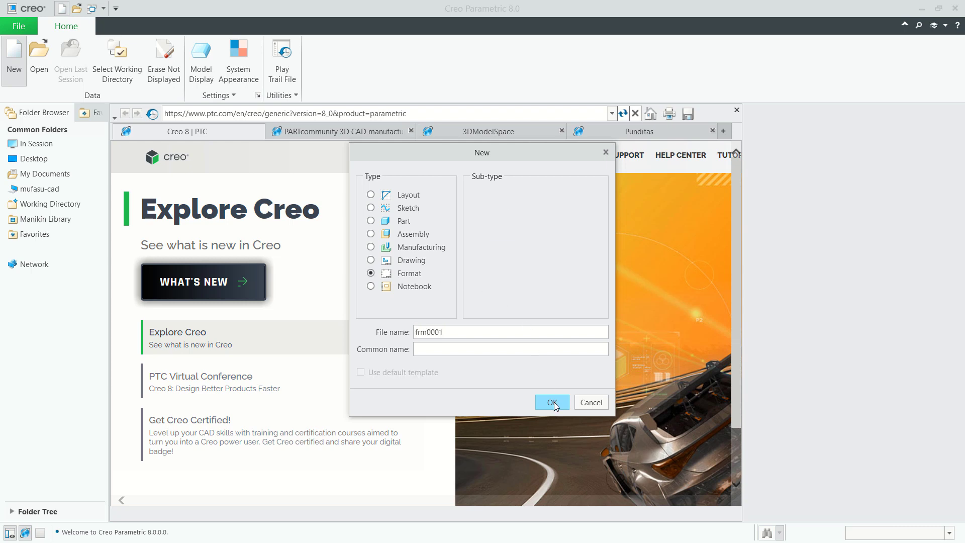
left_click(552, 402)
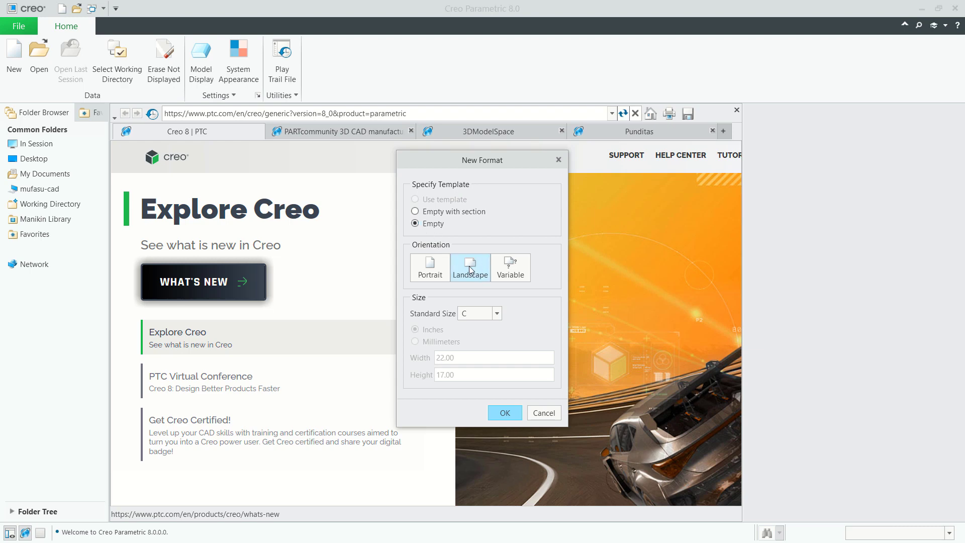
left_click(497, 313)
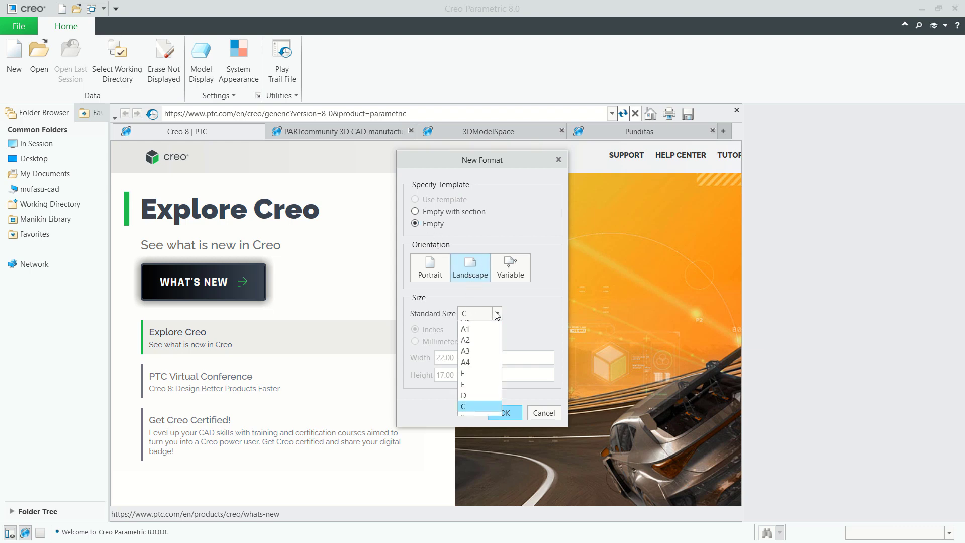
left_click(483, 369)
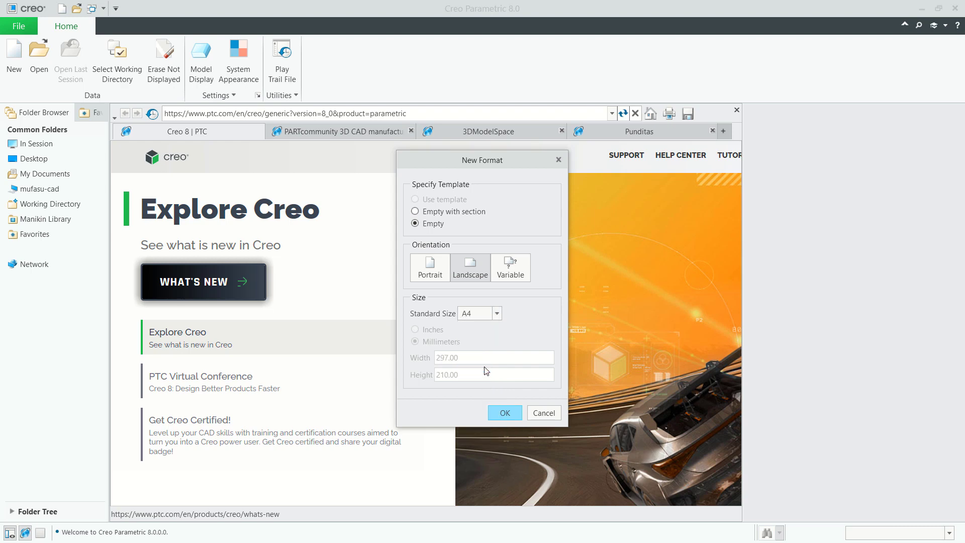
left_click(505, 412)
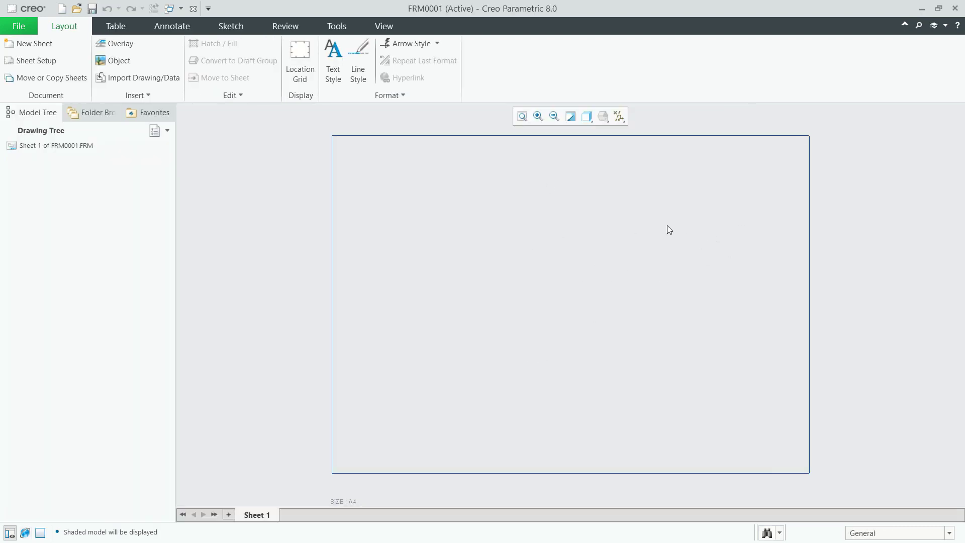
Step: Insert a table with four columns and three rows near the middle of the sheet
mouse_move(655, 252)
middle_mouse_down()
mouse_move(640, 252)
mouse_move(662, 257)
mouse_move(648, 258)
middle_mouse_up()
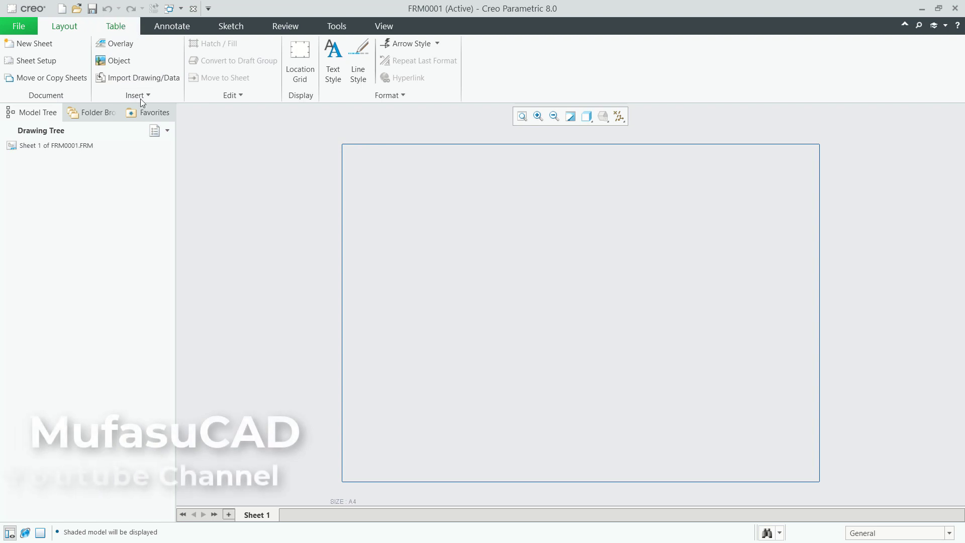
left_click(116, 25)
left_click(14, 73)
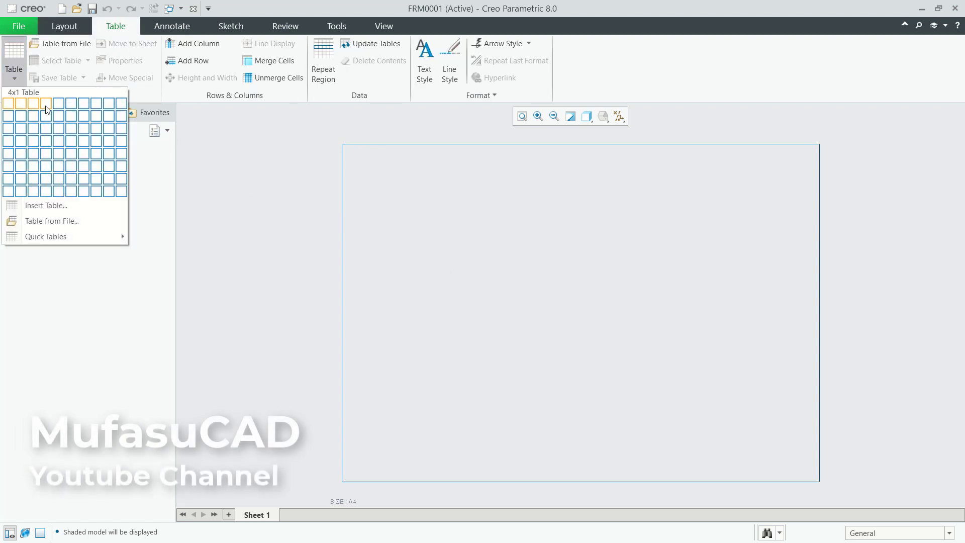
left_click(46, 132)
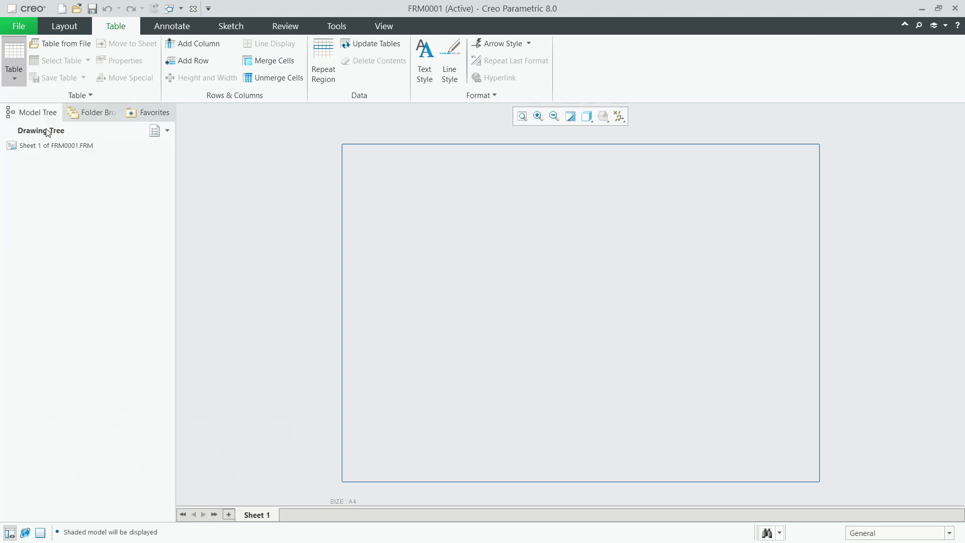
left_click(563, 289)
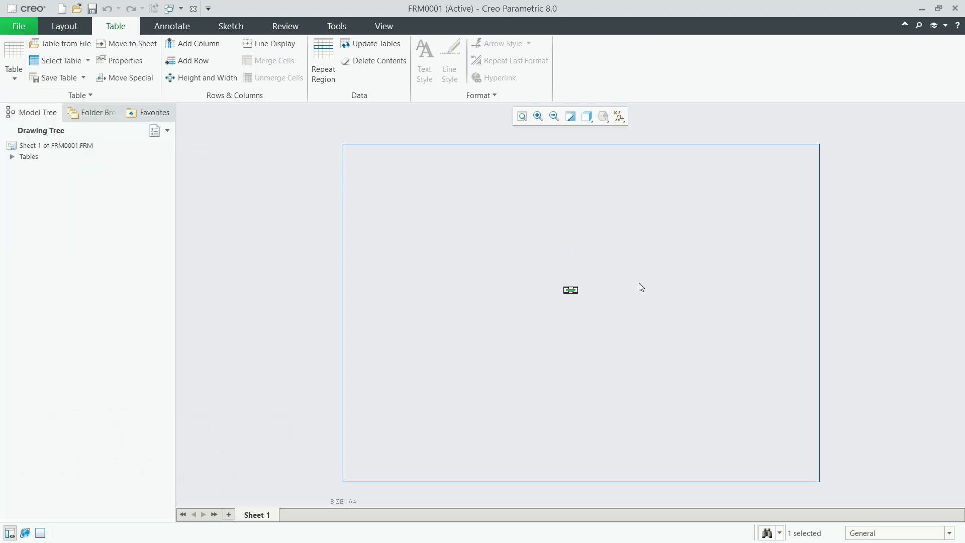
Step: Turn off automatic height adjustment for the whole table and set row height to 20 and column width to 40 drawing units
left_click(194, 79)
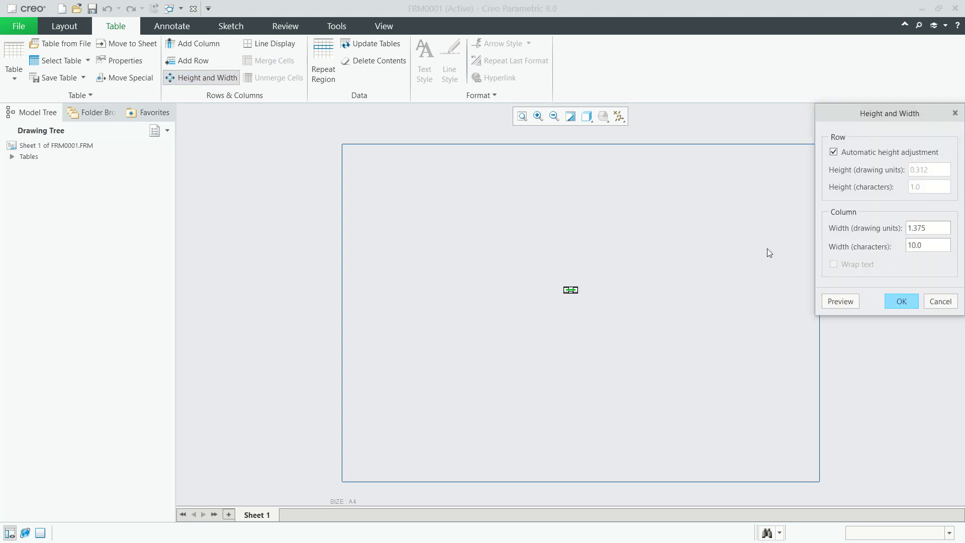
left_click(834, 153)
left_click_drag(940, 168, 904, 171)
left_click_drag(932, 226, 905, 229)
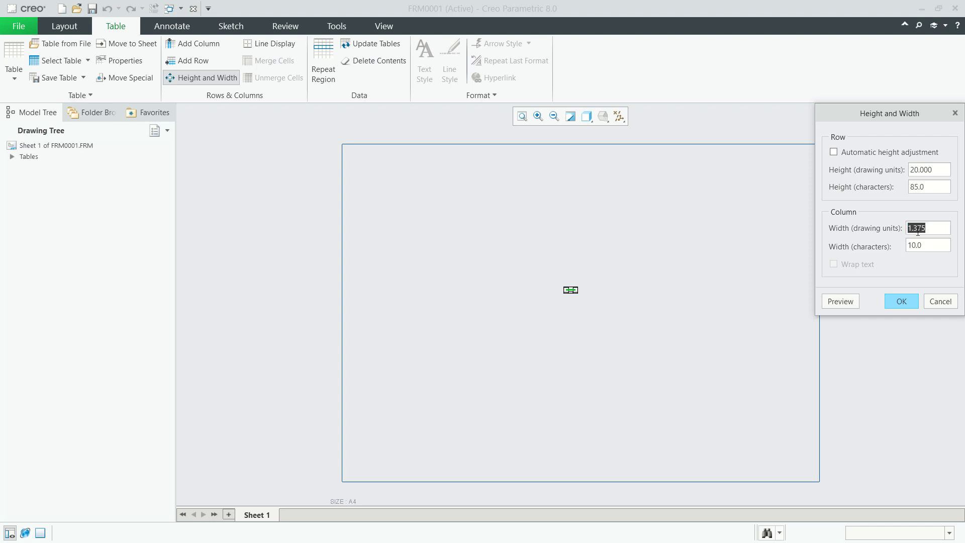
type("40")
left_click(848, 303)
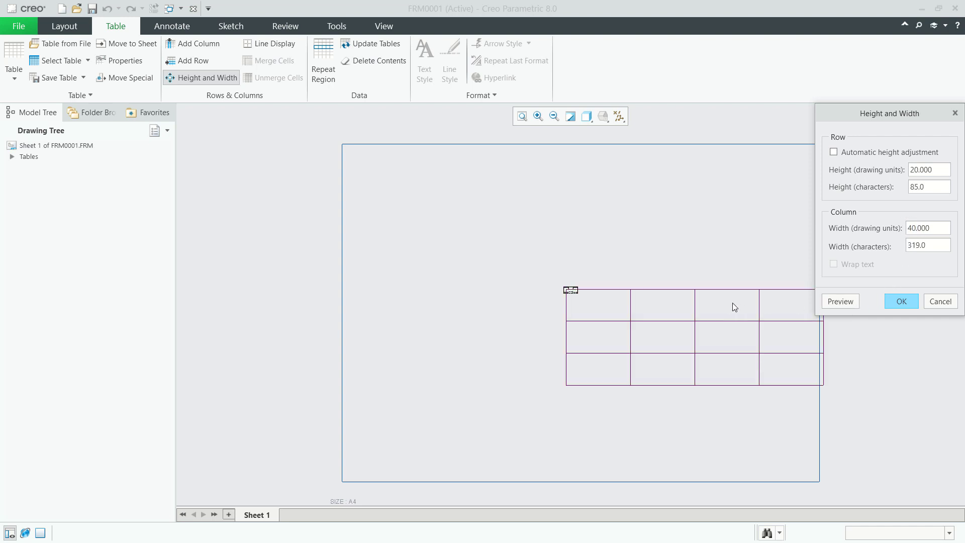
left_click(902, 301)
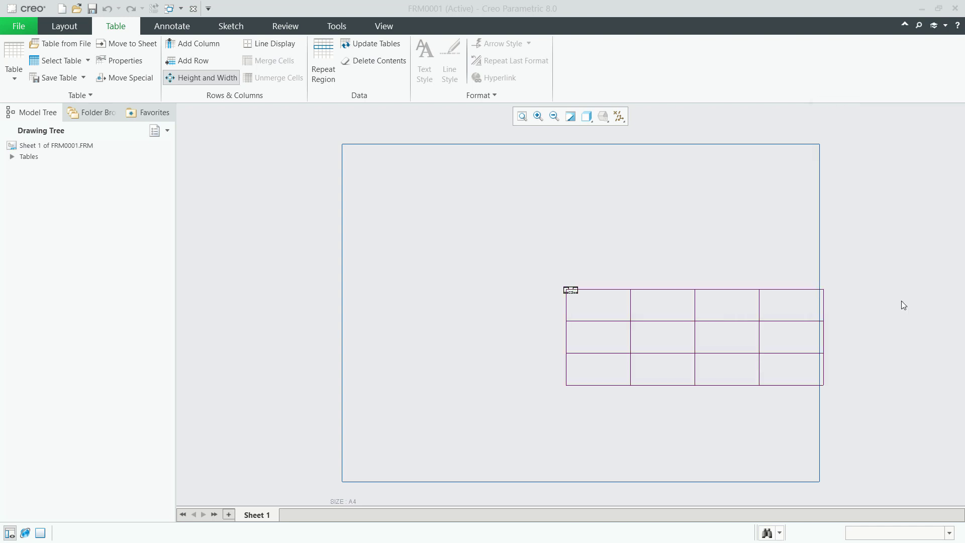
Step: Set the height of the table's bottom row to 5 drawing units
left_click(597, 377)
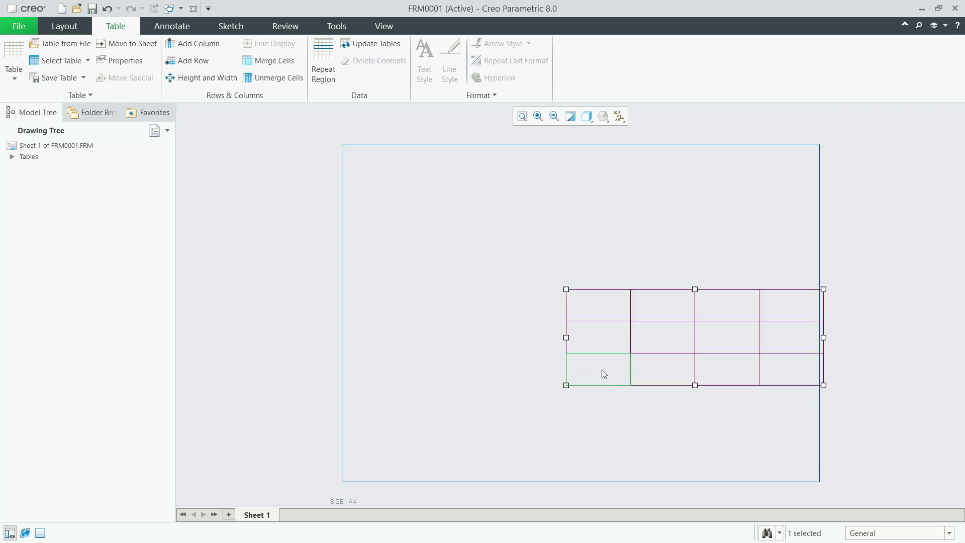
left_click(207, 78)
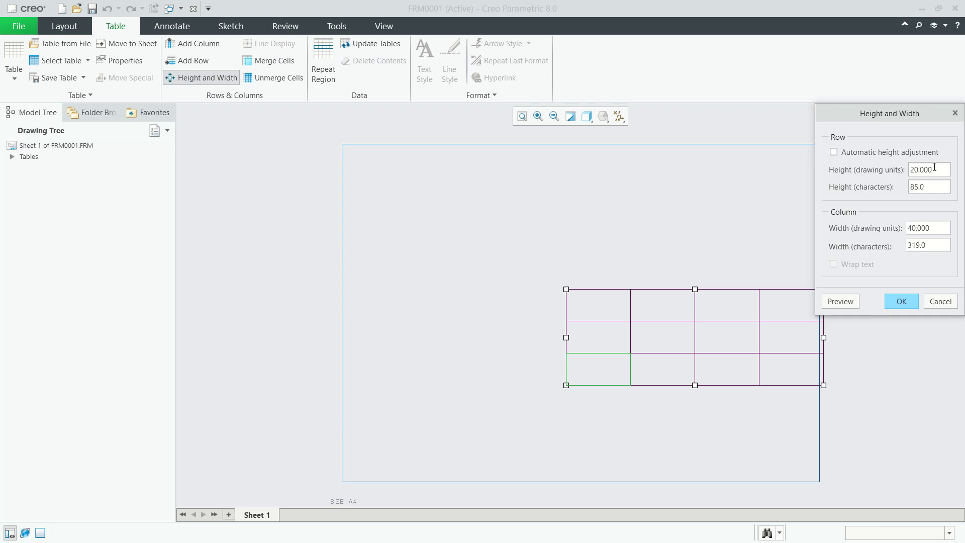
left_click_drag(933, 170, 895, 172)
type("5")
left_click(847, 301)
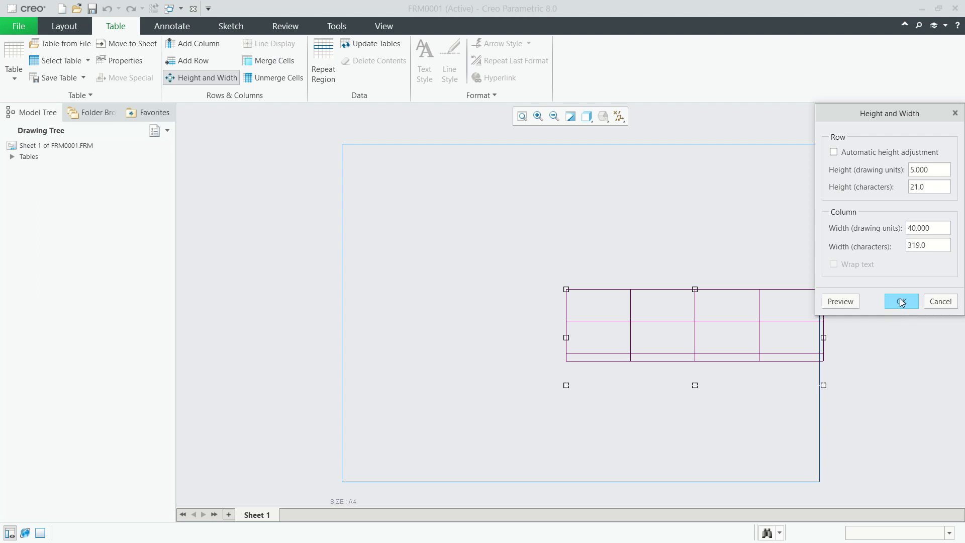
left_click(902, 302)
Step: Set the width of the table's two rightmost columns to 20 drawing units
middle_click_drag(853, 325, 791, 318)
scroll(775, 327, "down", 3)
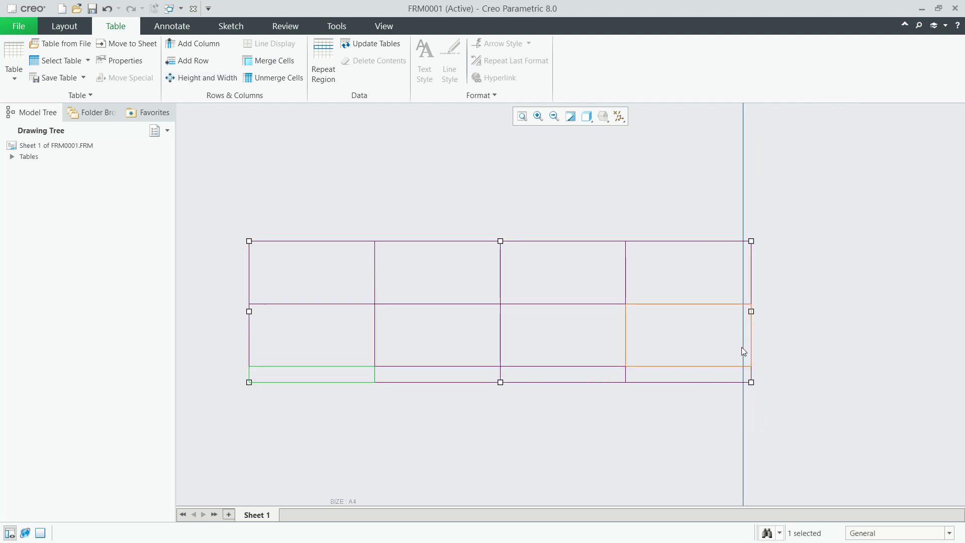
left_click(690, 373)
left_click(578, 376, "ctrl")
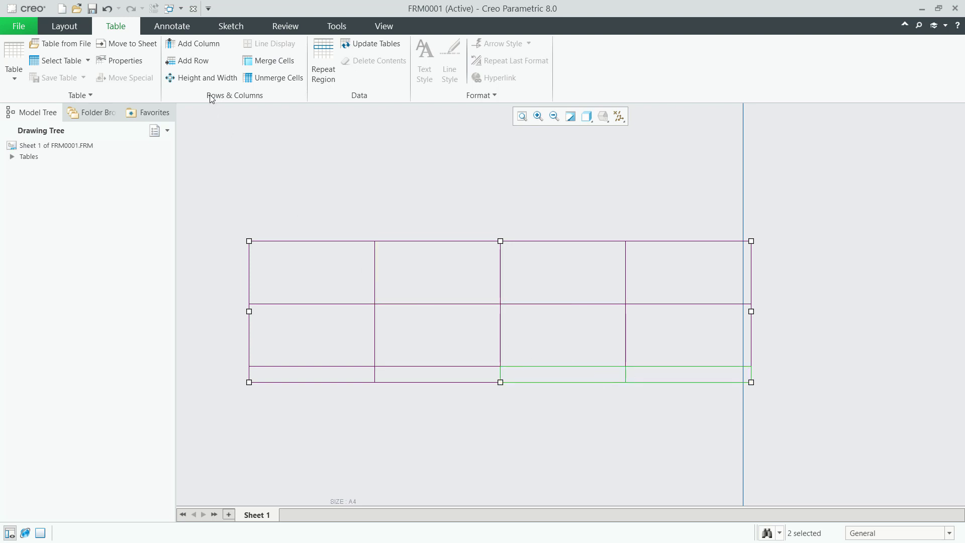
left_click(207, 77)
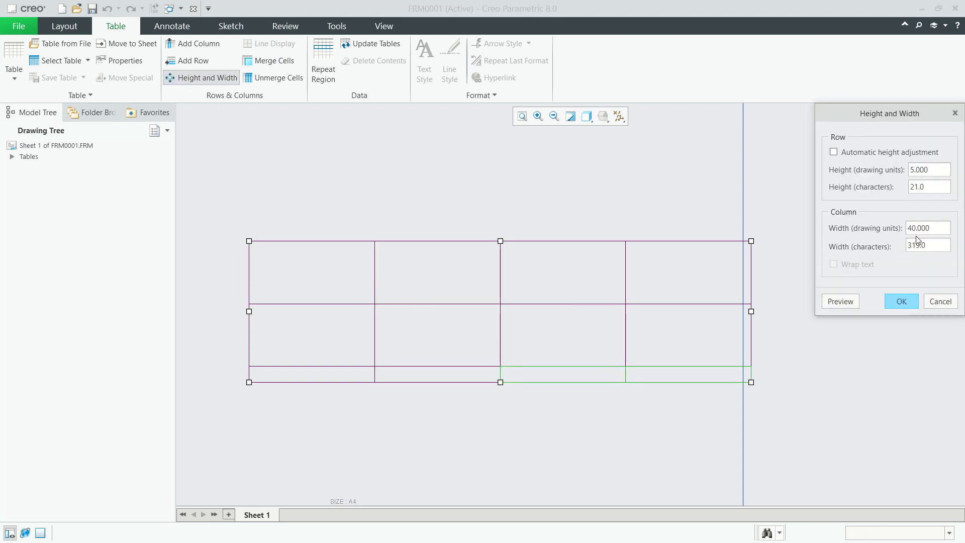
left_click_drag(944, 228, 890, 229)
type("20")
left_click(848, 304)
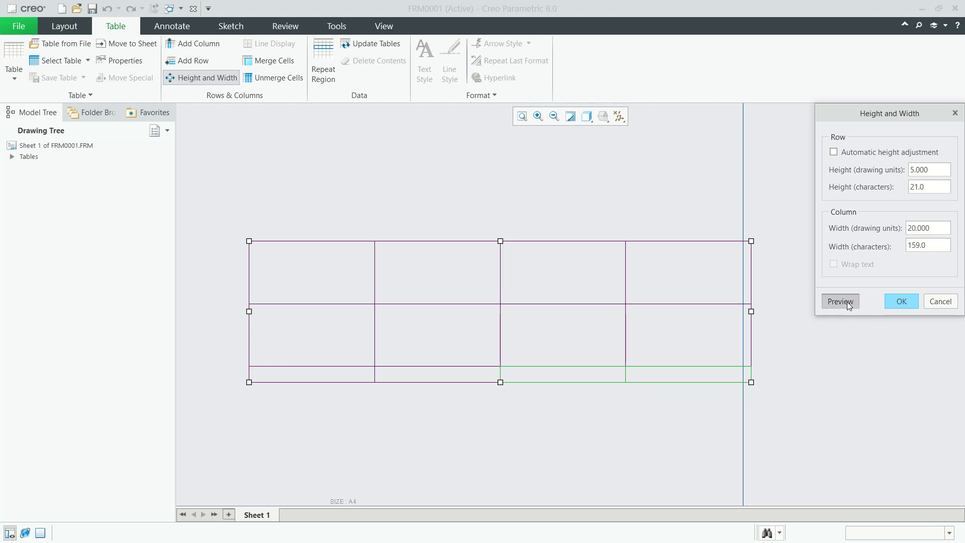
left_click(901, 303)
Step: Merge all four cells of the table's top row into one, and likewise the four cells of the middle row
left_click_drag(587, 273, 342, 277)
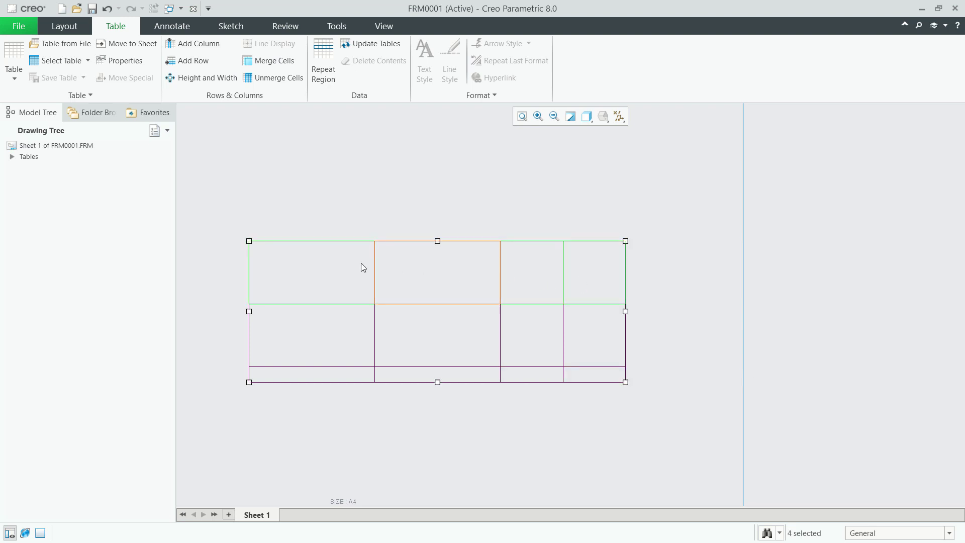
left_click(269, 60)
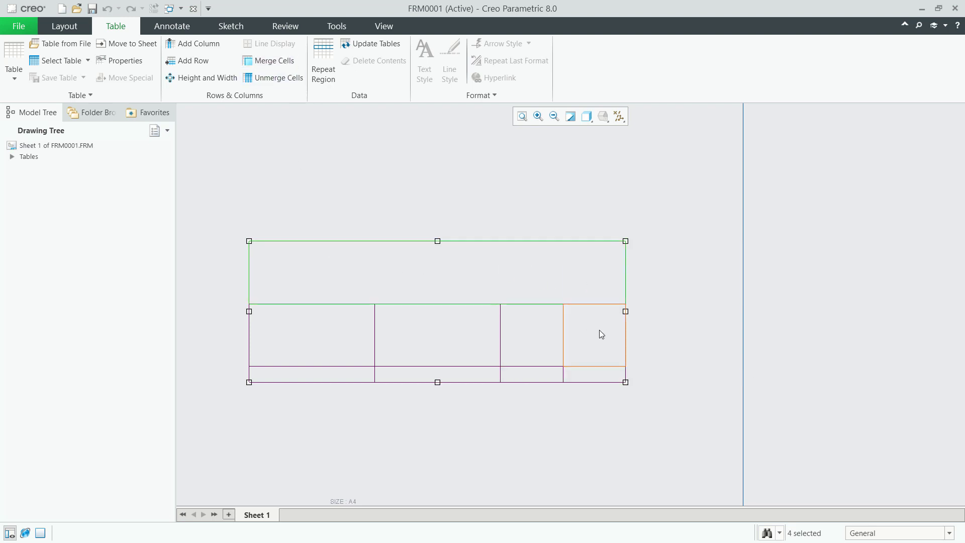
left_click_drag(599, 330, 336, 280)
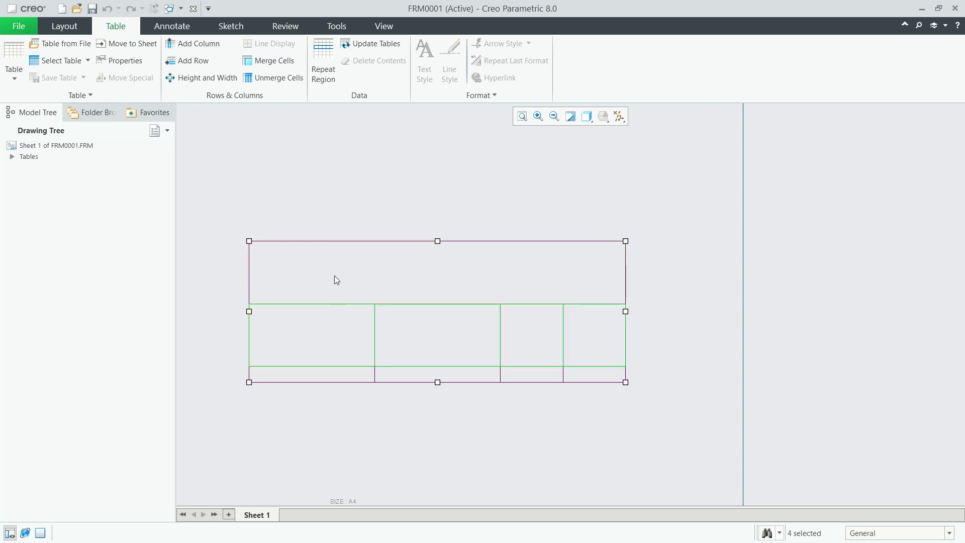
left_click(282, 60)
scroll(532, 264, "down", 2)
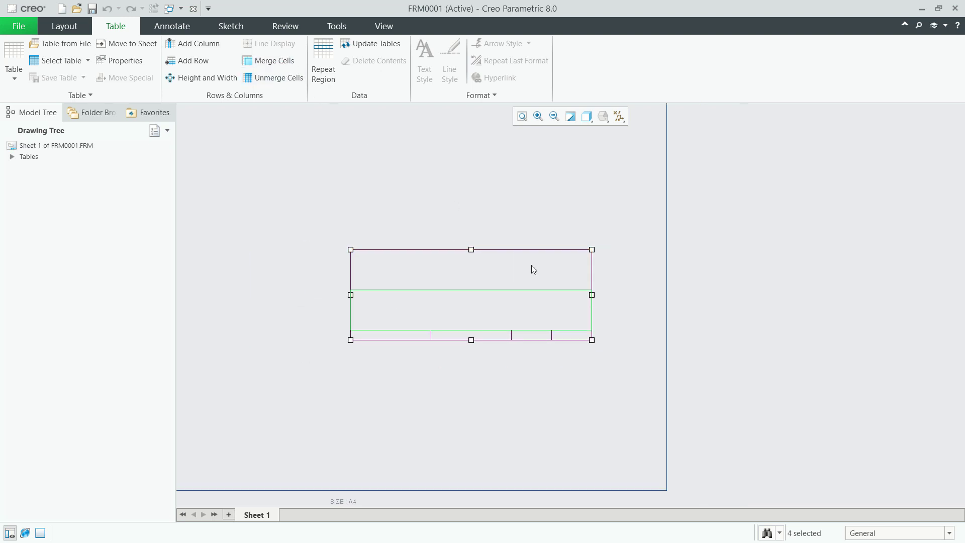
scroll(532, 269, "up", 1)
scroll(532, 270, "down", 3)
left_click(642, 273)
Step: Insert a second, single-cell table on the sheet above and to the left of the existing table
middle_click_drag(560, 286, 600, 268)
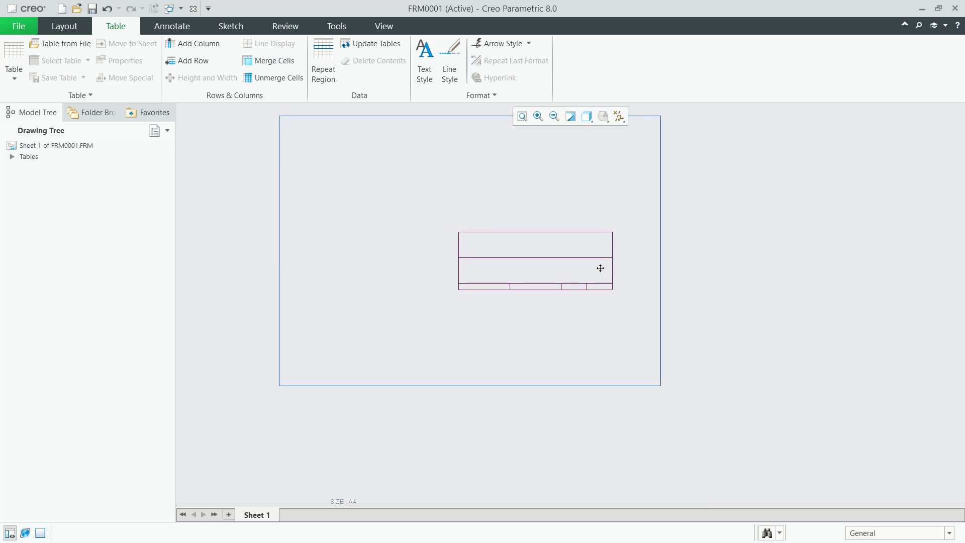
middle_click_drag(519, 209, 534, 257)
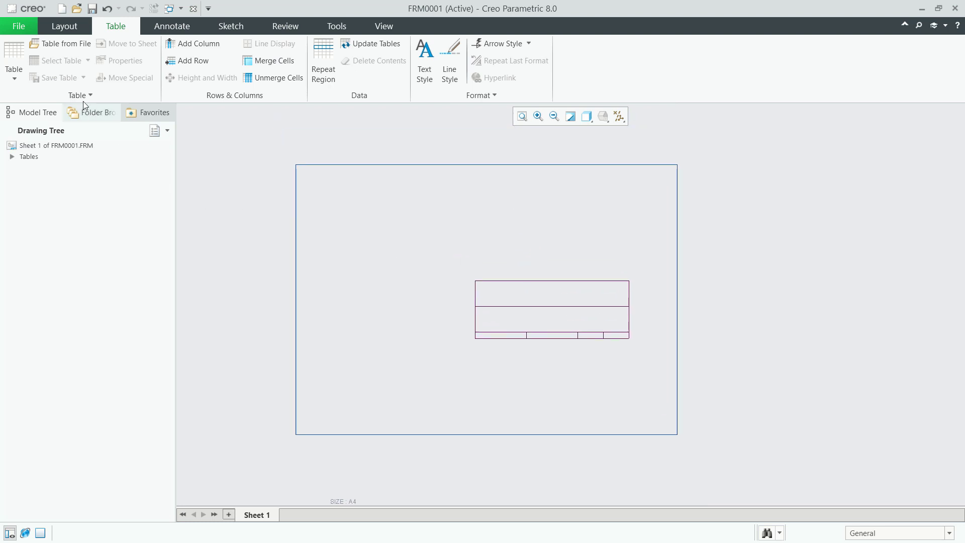
left_click(15, 61)
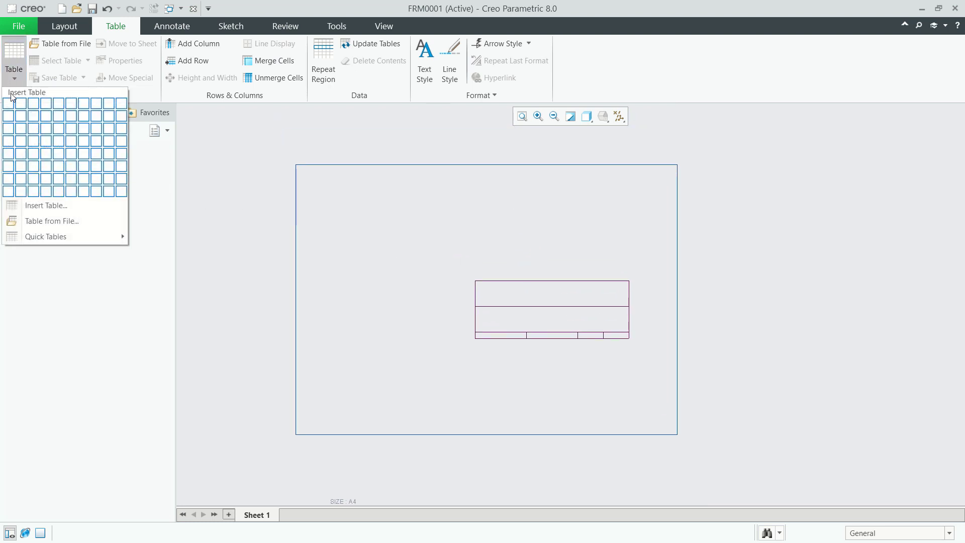
left_click(118, 178)
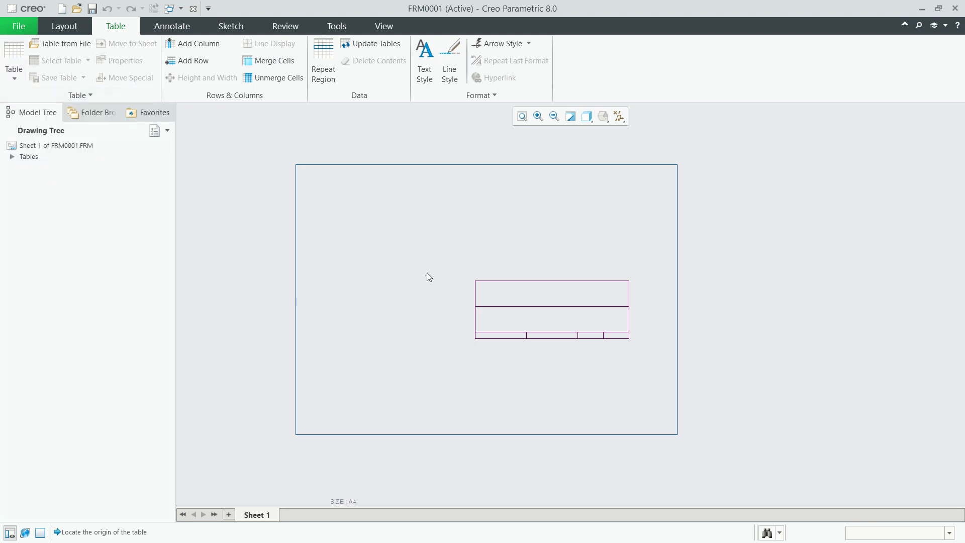
left_click(431, 248)
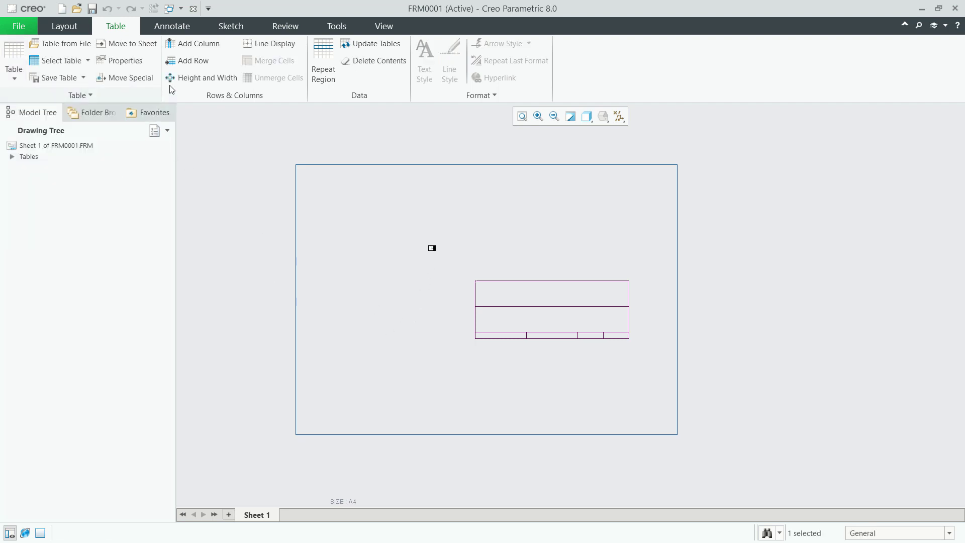
Step: Turn off automatic height adjustment for the single-cell table and set its height to 200 and width to 287 drawing units
left_click(200, 78)
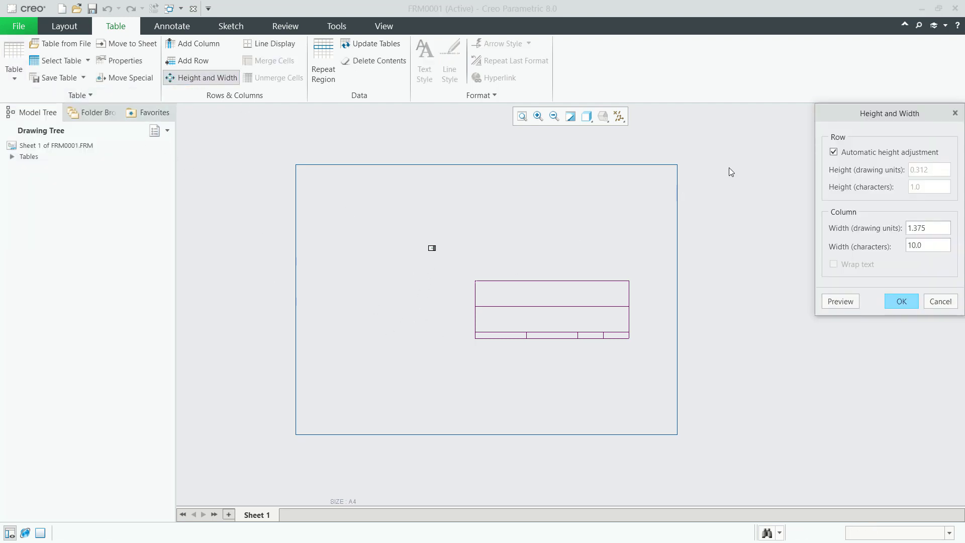
left_click(833, 154)
left_click_drag(932, 168, 904, 171)
type("200")
left_click_drag(936, 228, 902, 227)
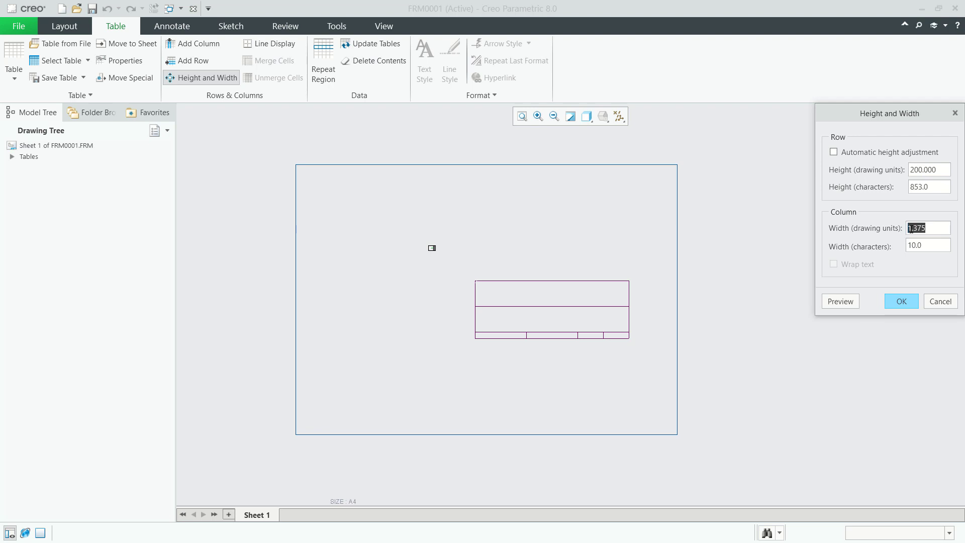
type("287")
left_click(845, 301)
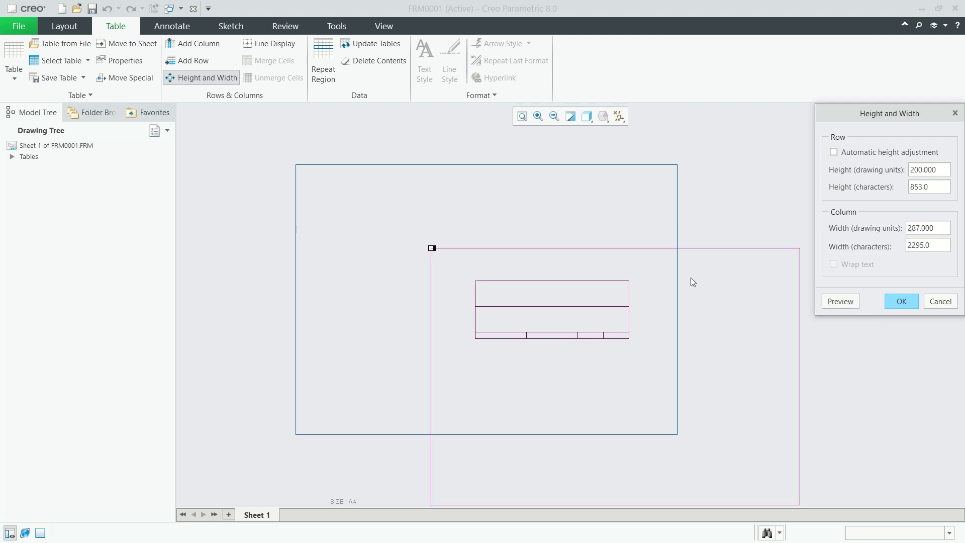
left_click(902, 300)
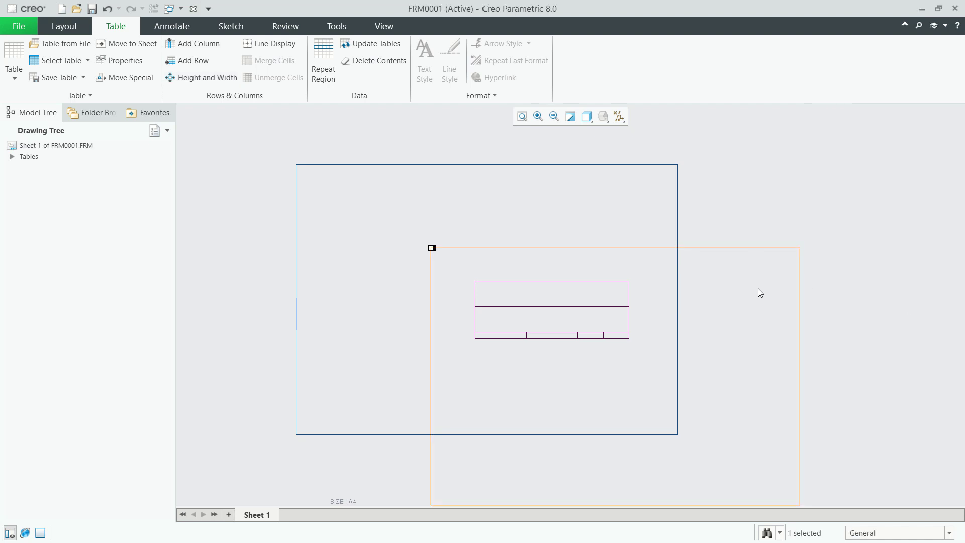
middle_click_drag(758, 288, 736, 245)
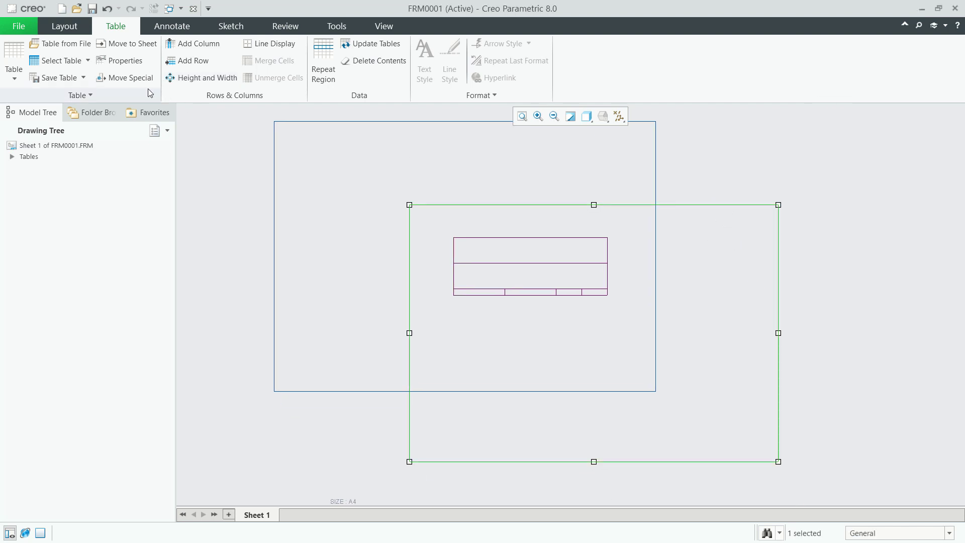
Step: Use Move Special on the single-cell table's lower-left corner and place it at X 0, Y 0
left_click(121, 79)
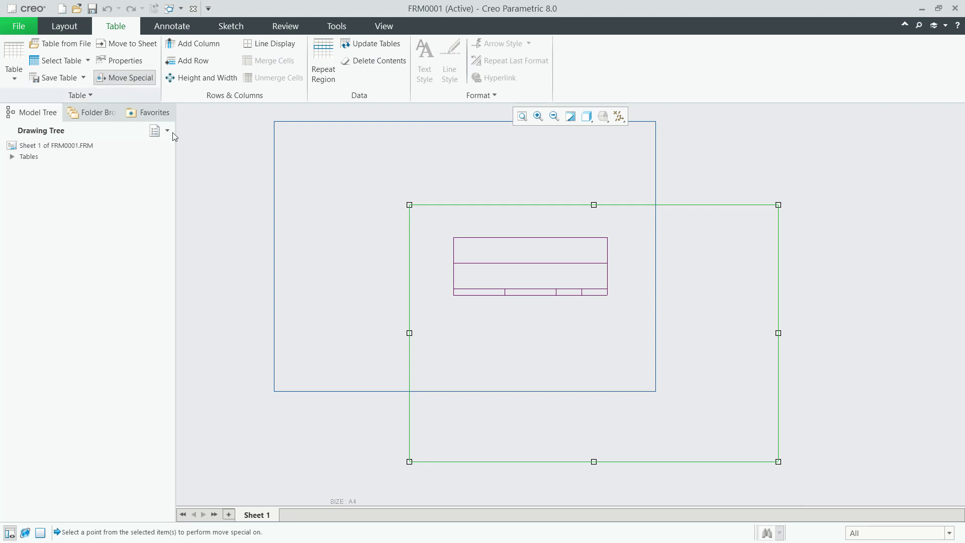
left_click(409, 461)
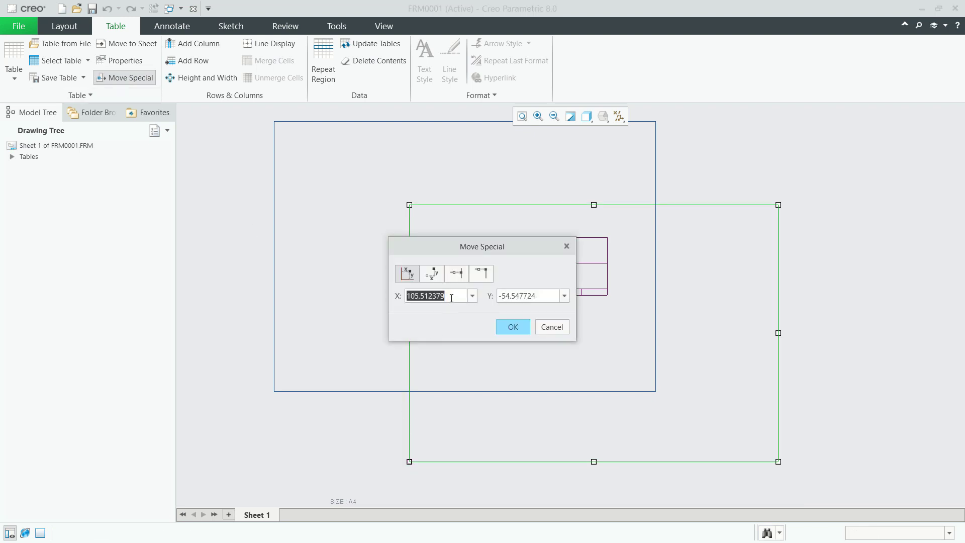
type("0")
left_click(544, 297)
type("0")
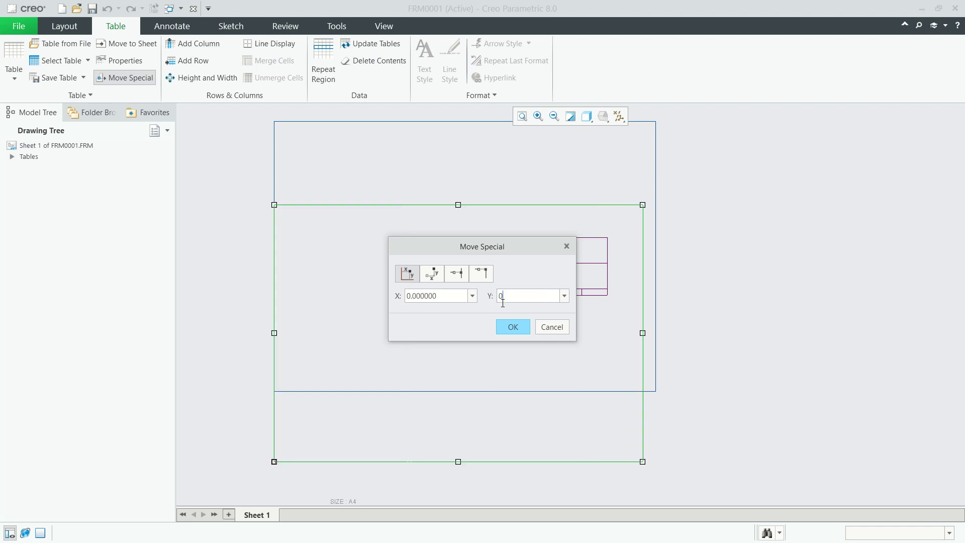
Step: Set the position of the single-cell table's lower-left corner to X 5, Y 5 and apply the move
left_click(442, 296)
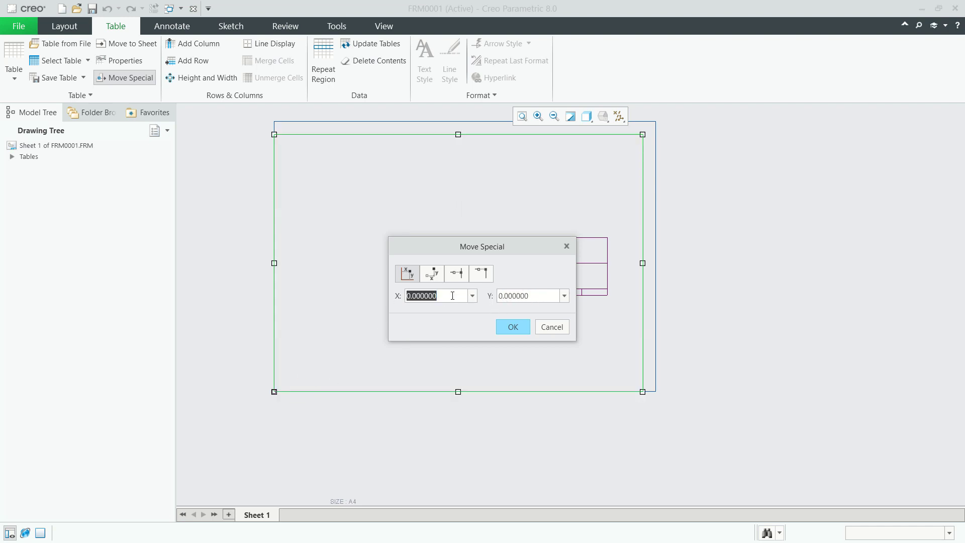
type("5")
key("Tab")
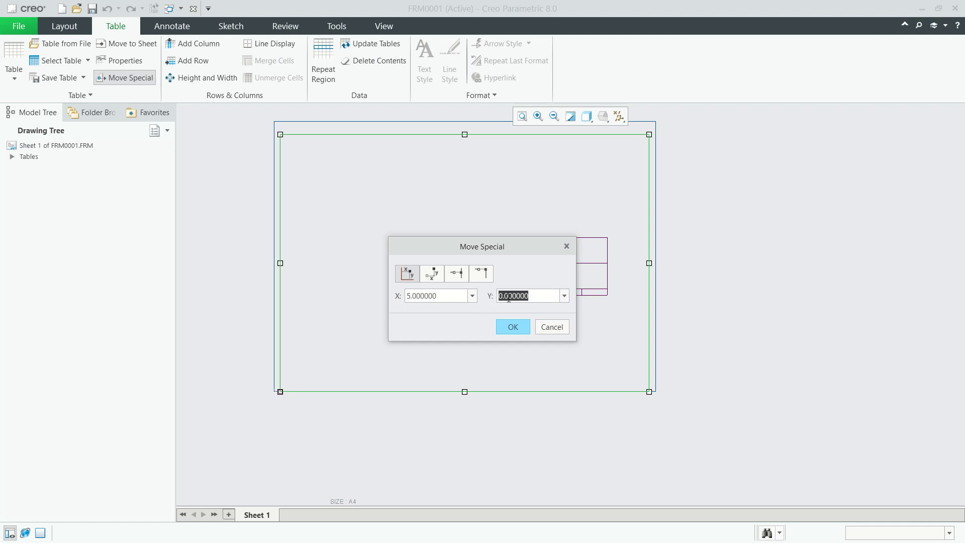
type("5")
left_click(443, 297)
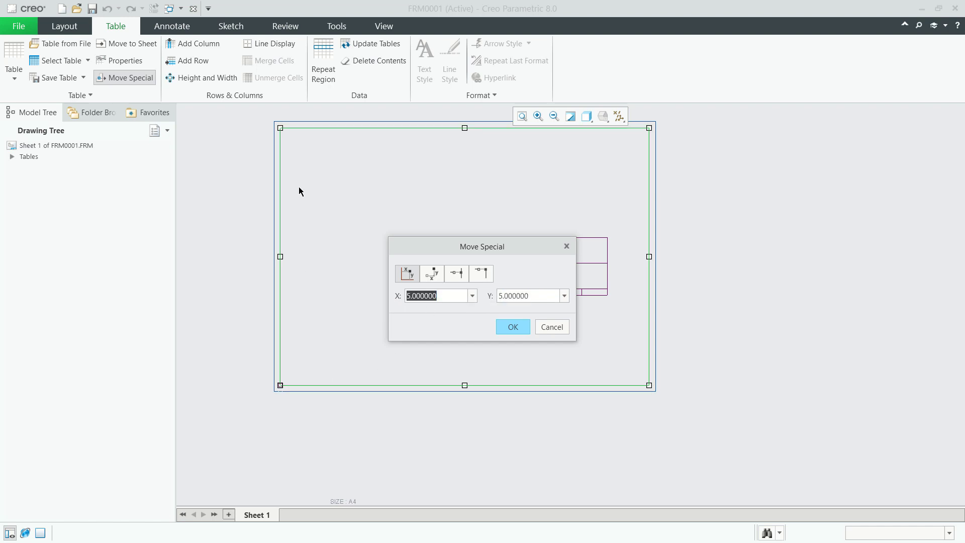
left_click(513, 327)
Step: Select the whole title block table and, with Move Special, snap its lower-right corner to the sheet outline's lower-right vertex
scroll(608, 302, "up", 3)
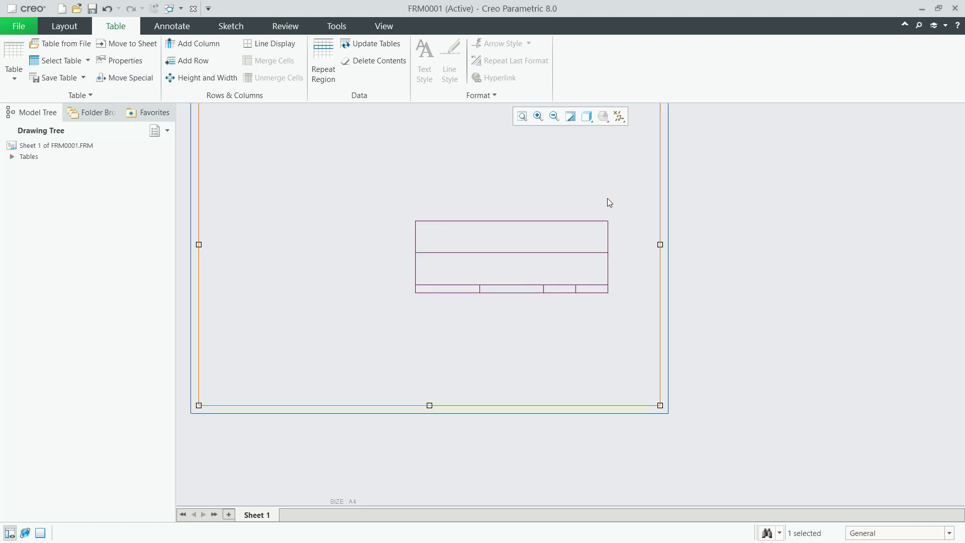
left_click_drag(525, 302, 523, 301)
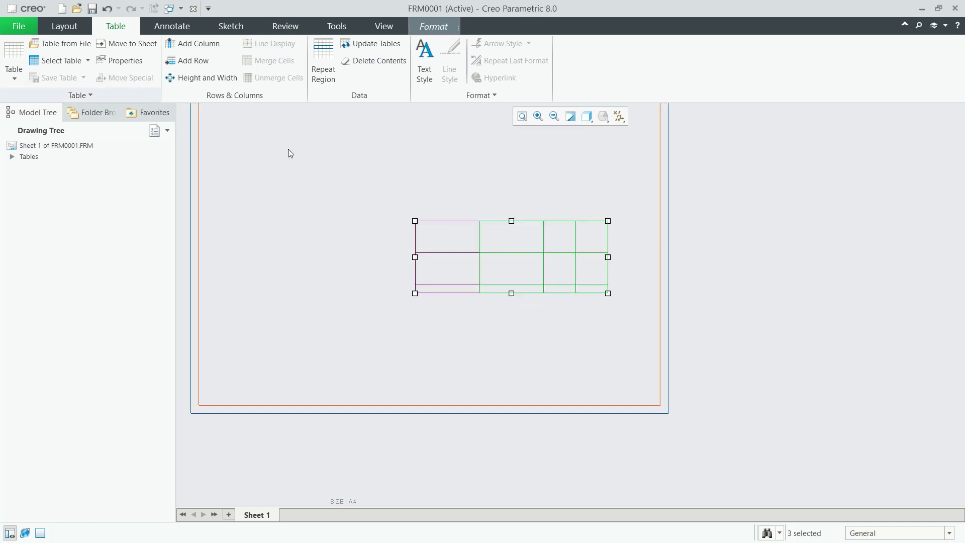
left_click(529, 283)
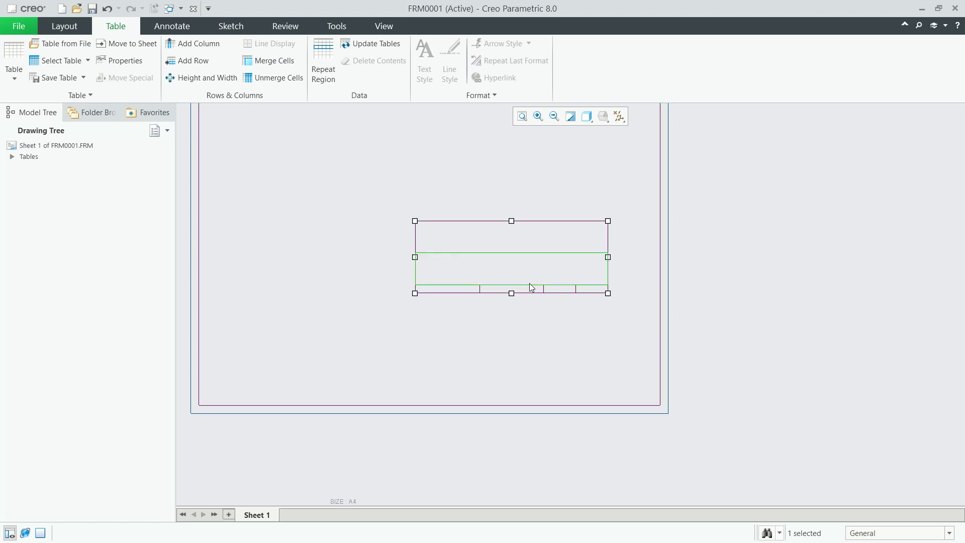
left_click(605, 237)
left_click(118, 79)
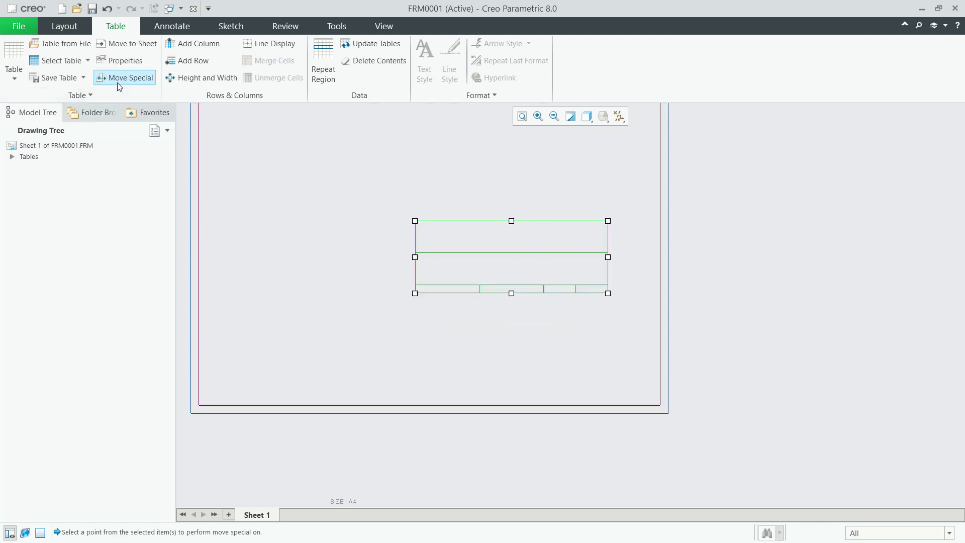
left_click(608, 294)
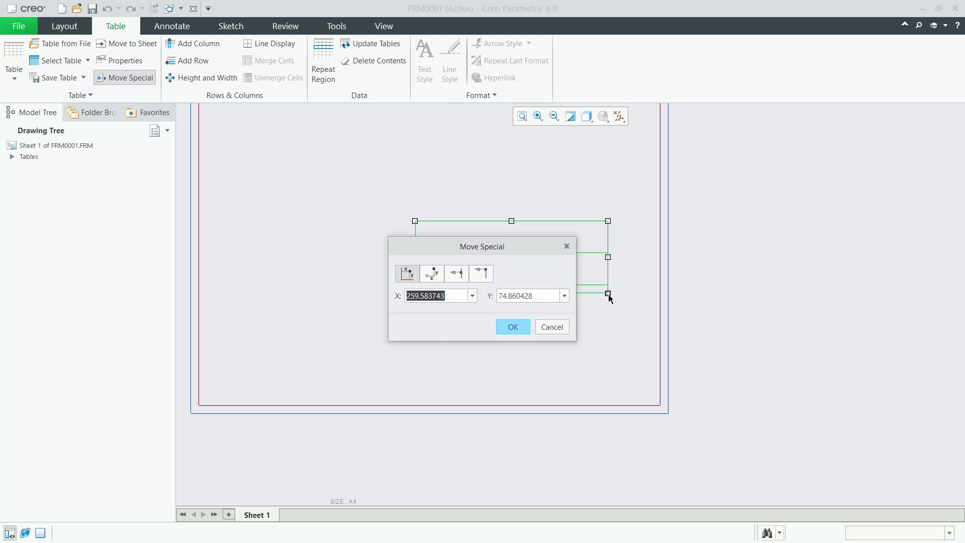
left_click(480, 273)
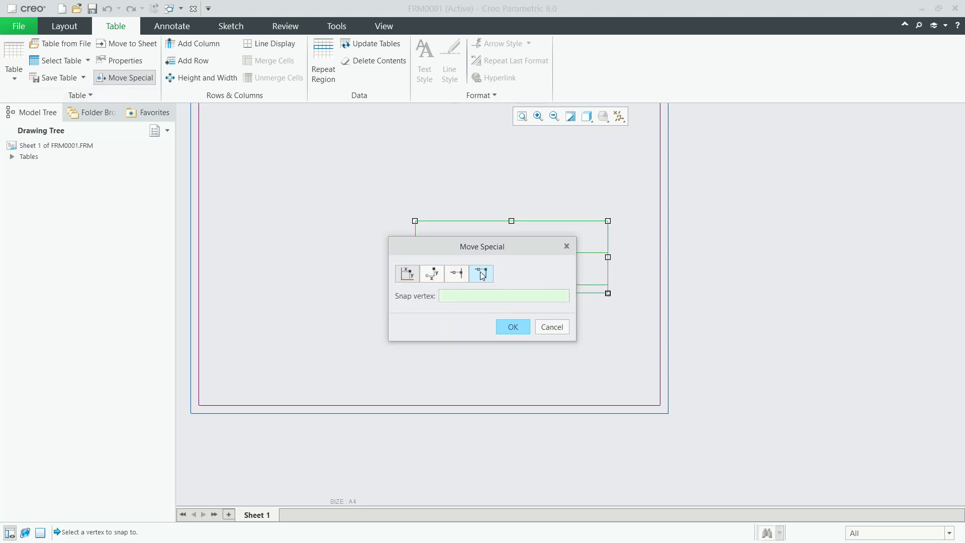
left_click(667, 412)
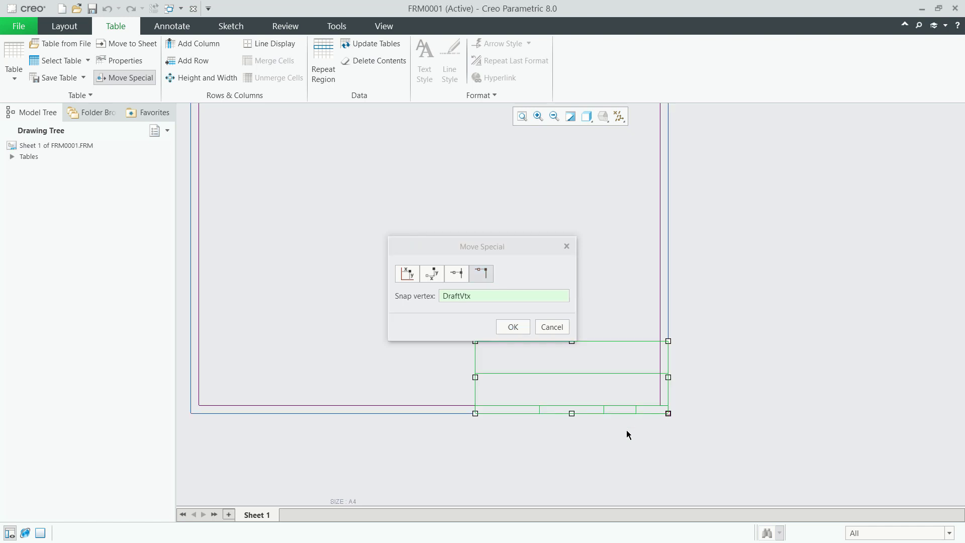
Step: Set the title block's lower-right corner to absolute coordinates X 292, Y 5, apply the move and deselect the table
left_click(407, 274)
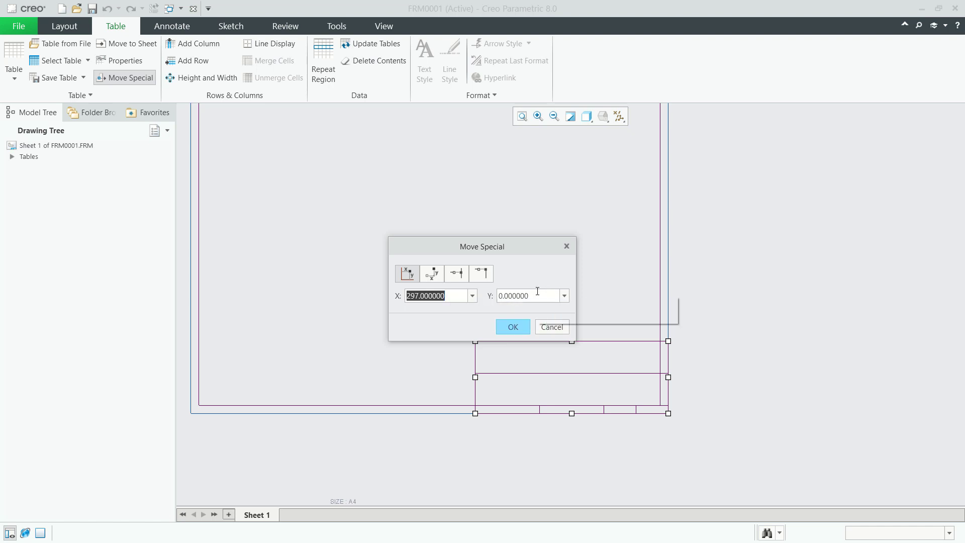
key("Tab")
type("5")
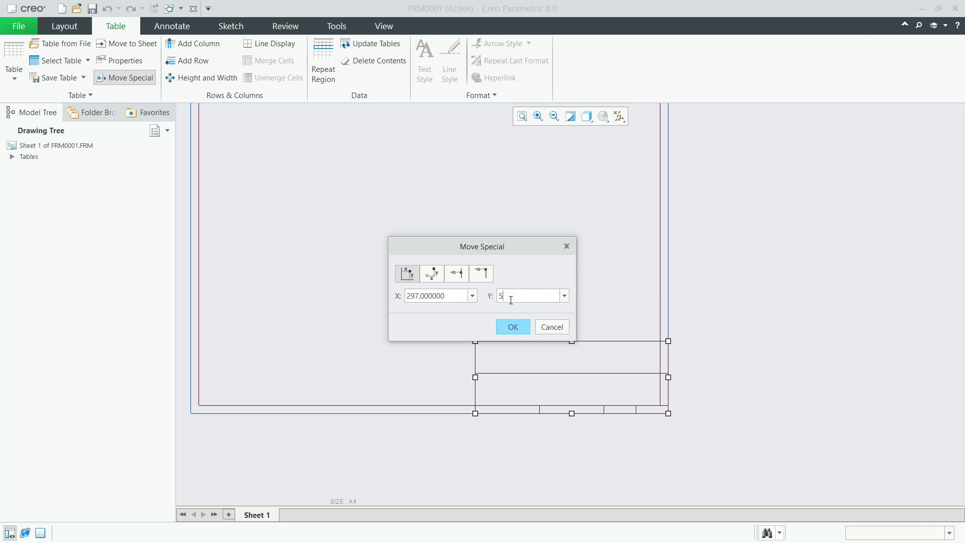
key("Return")
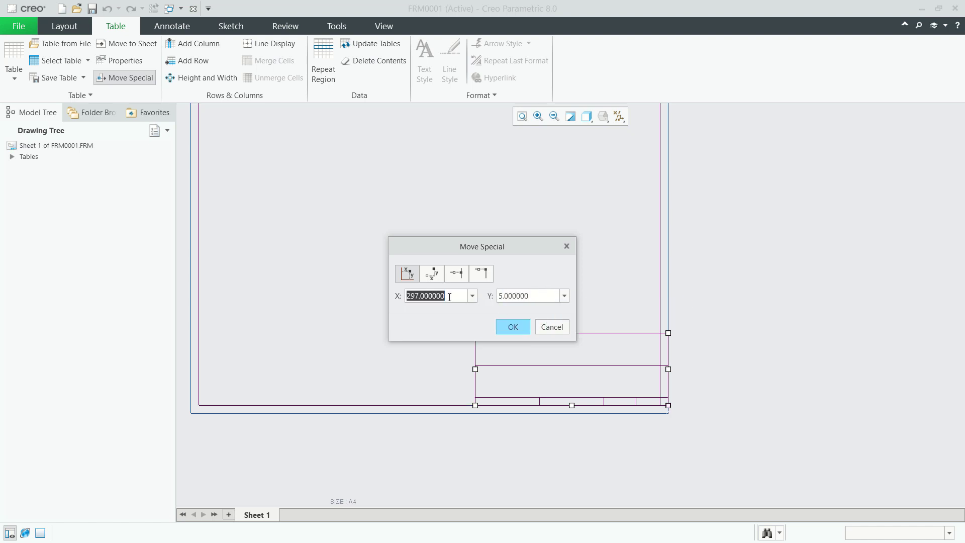
type("292")
key("Return")
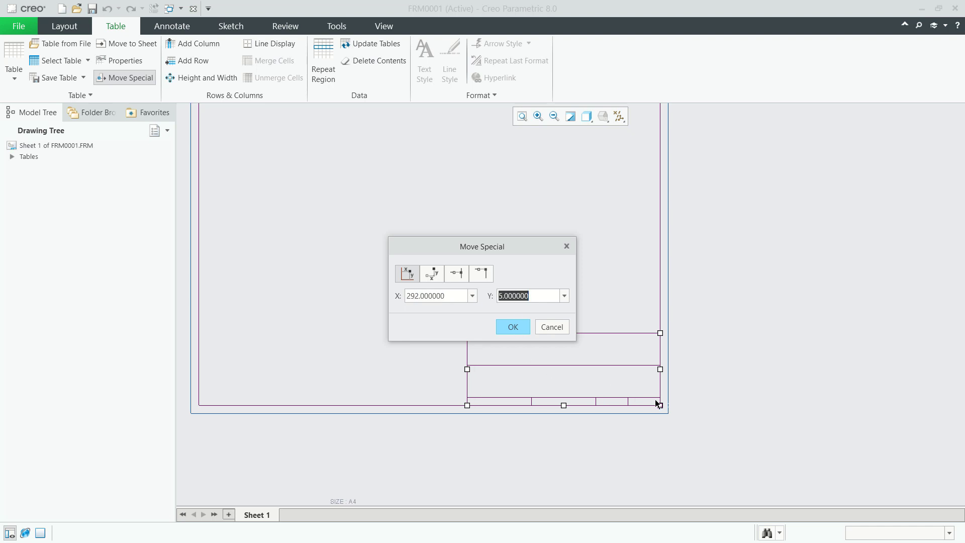
scroll(656, 402, "up", 2)
left_click(513, 326)
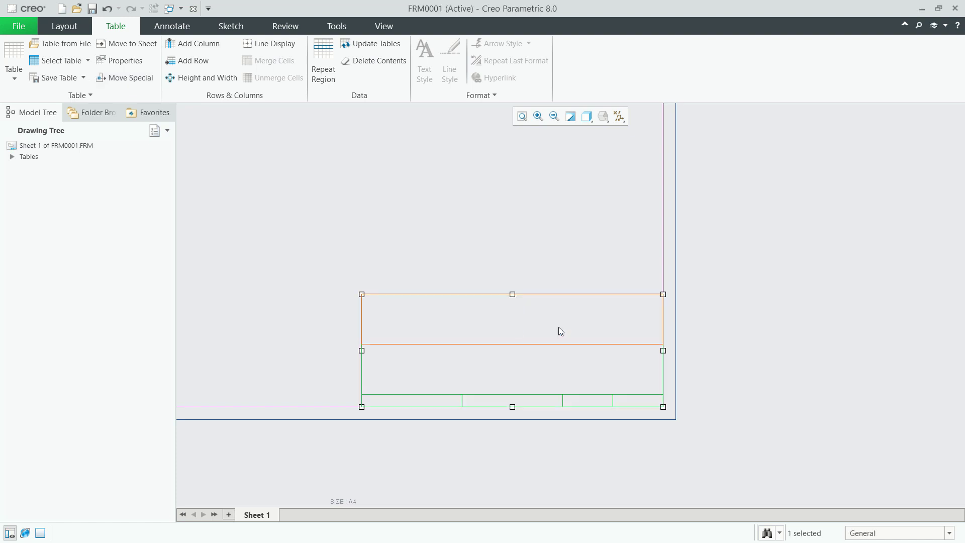
left_click(753, 310)
Step: Place an unattached note near the upper-left corner of the title block's top row
scroll(433, 309, "down", 5)
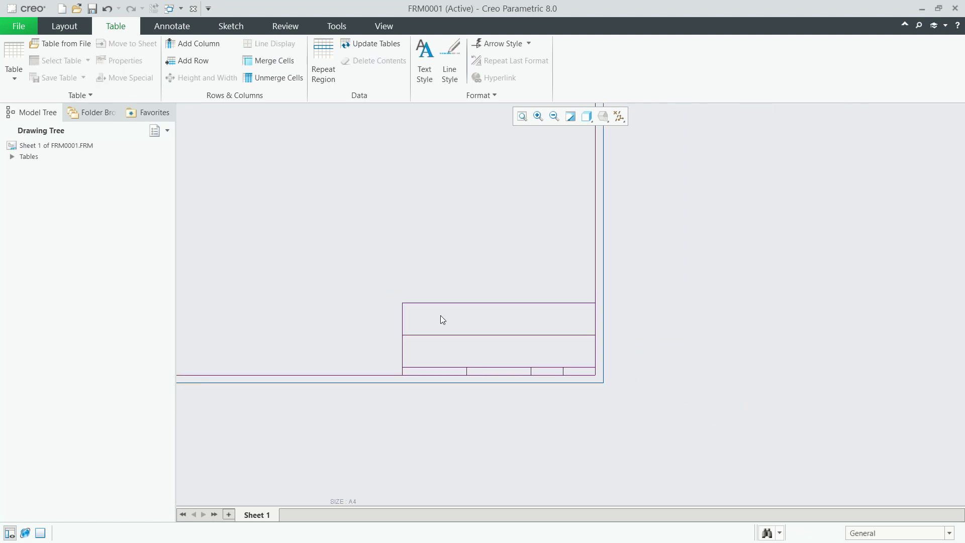
middle_click_drag(446, 302, 447, 323)
scroll(430, 352, "down", 5)
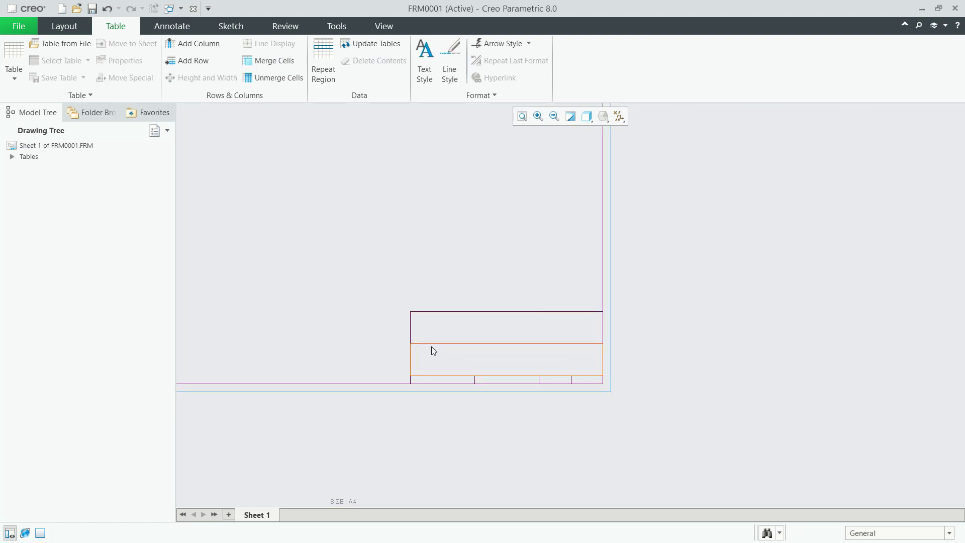
middle_click_drag(521, 332, 464, 339)
scroll(464, 339, "down", 1)
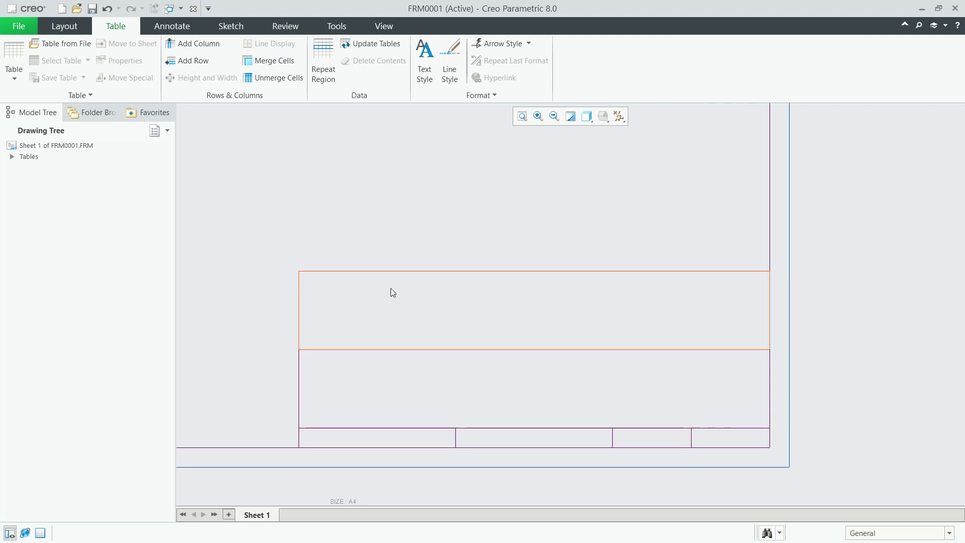
left_click(176, 28)
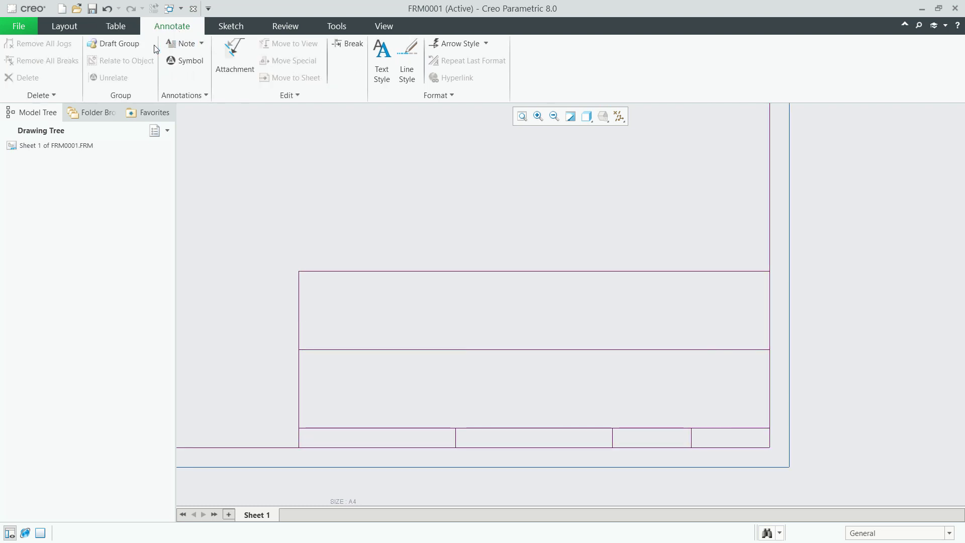
left_click(202, 44)
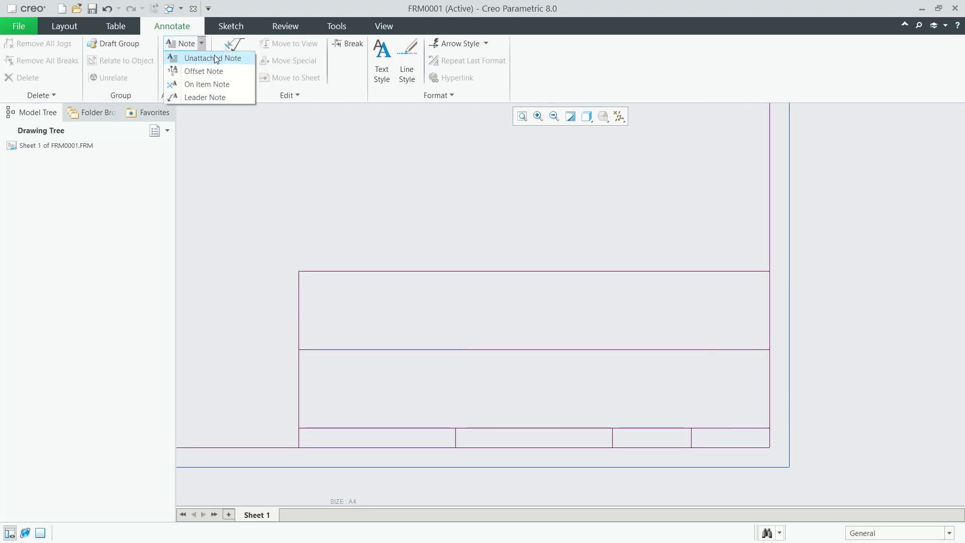
left_click(181, 57)
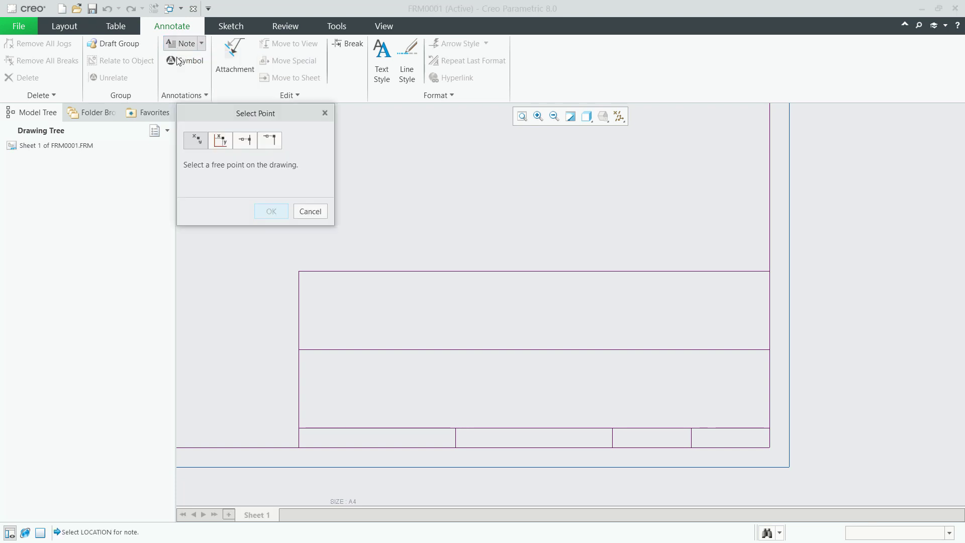
left_click(309, 281)
Step: Set the note's text height to 1.5, make it bold and enter PROJECT as its text
double_click(187, 79)
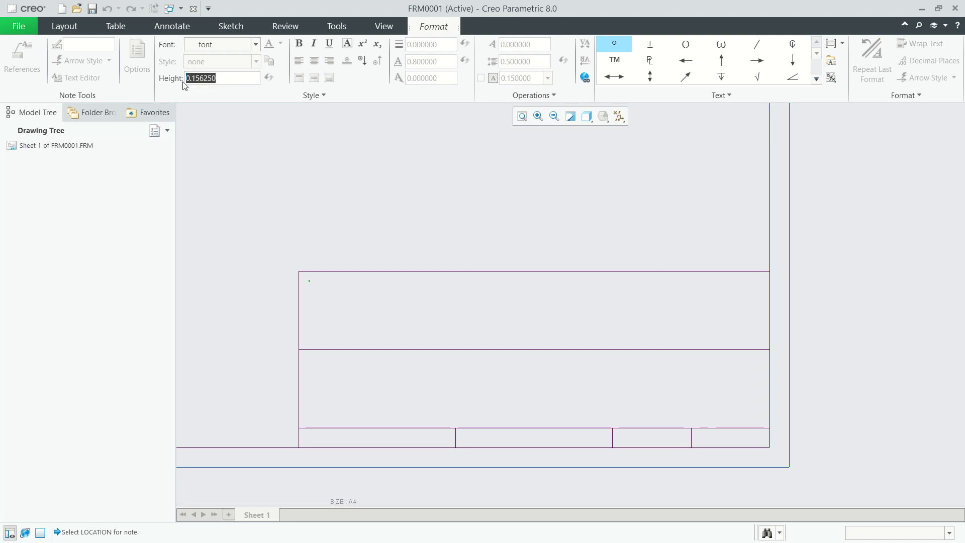
type("1.5")
key("Return")
left_click(298, 45)
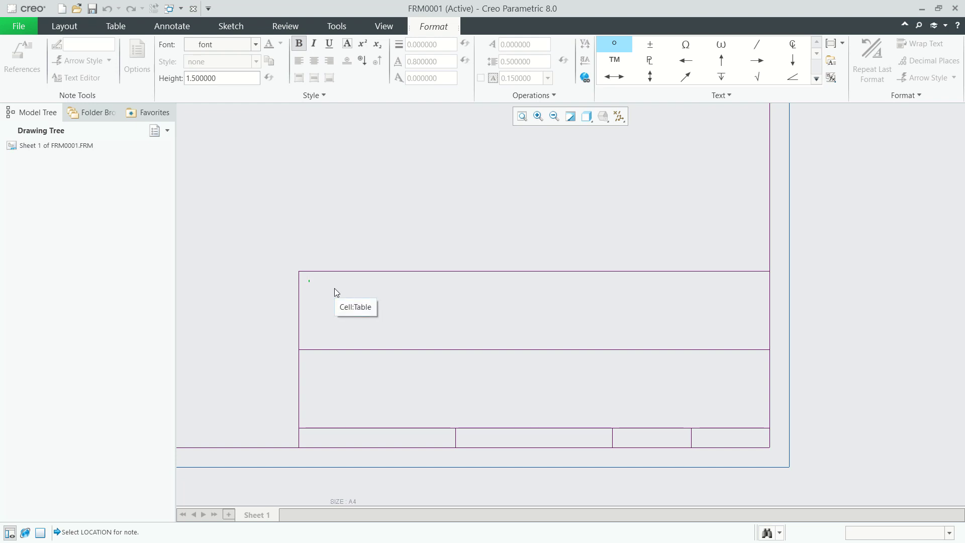
type("PROJECT")
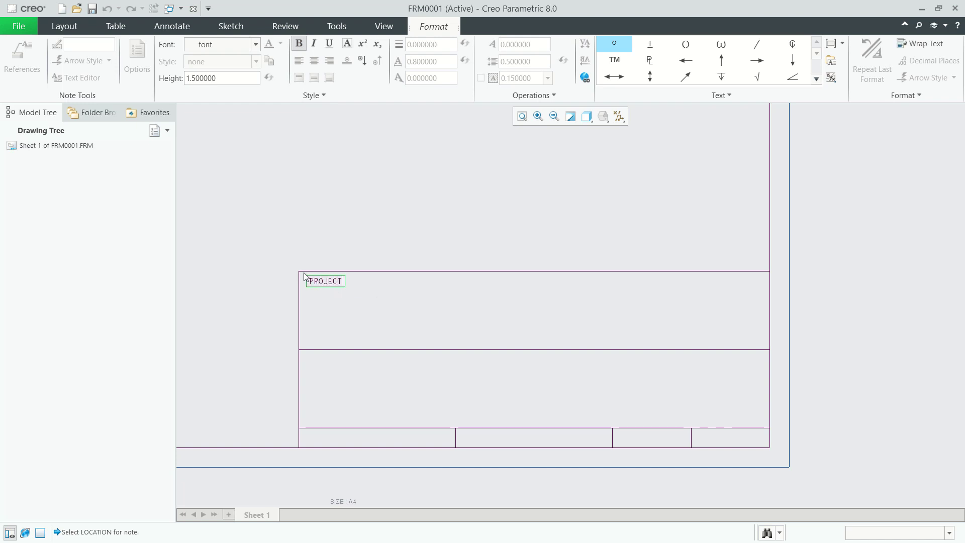
left_click(384, 228)
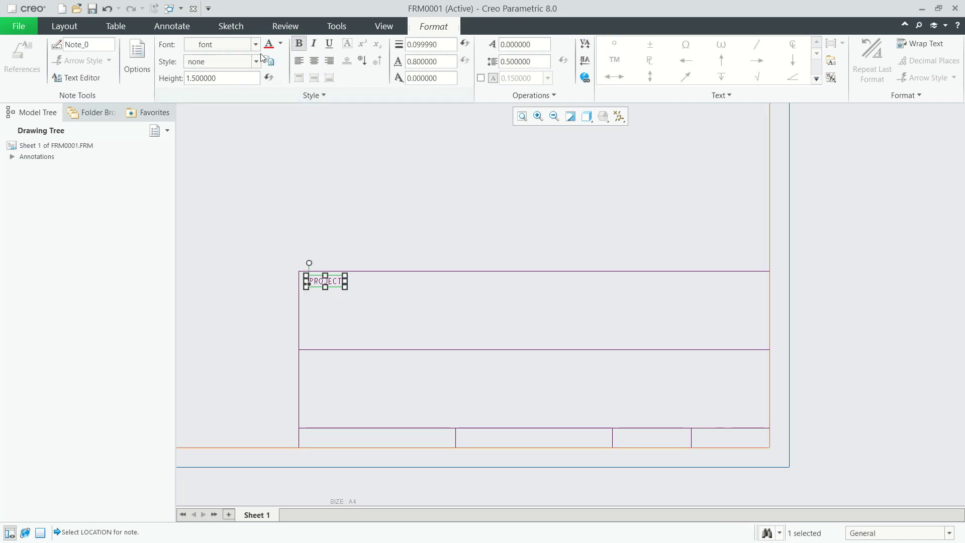
Step: Add a bold note reading TITEL with text height 1.5 near the upper-left corner of the title block's middle row
left_click(172, 26)
left_click(185, 44)
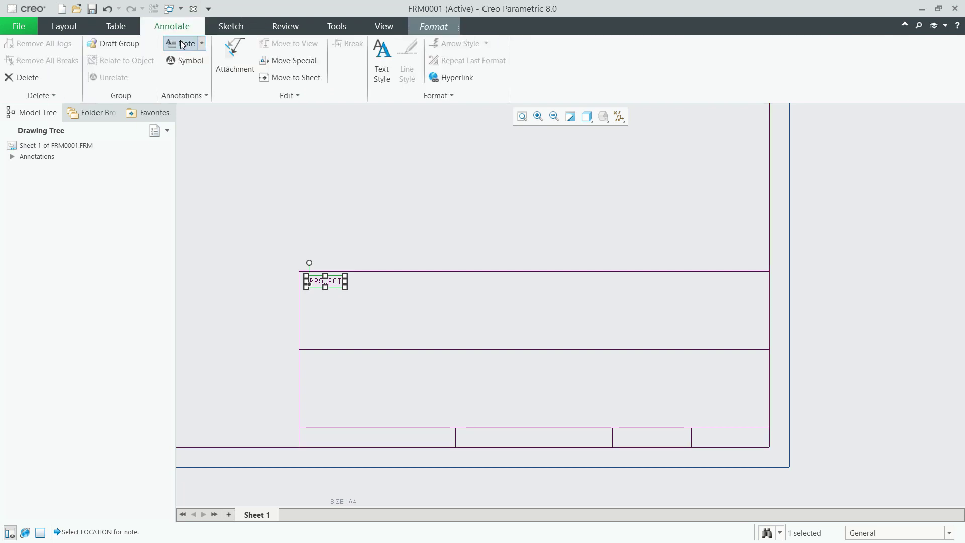
left_click(310, 361)
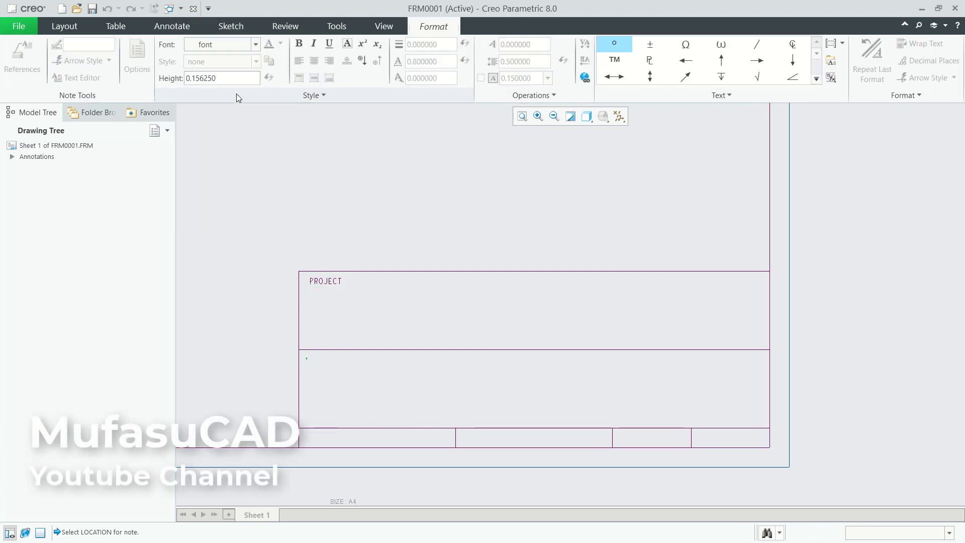
left_click_drag(217, 78, 184, 83)
type("1.5")
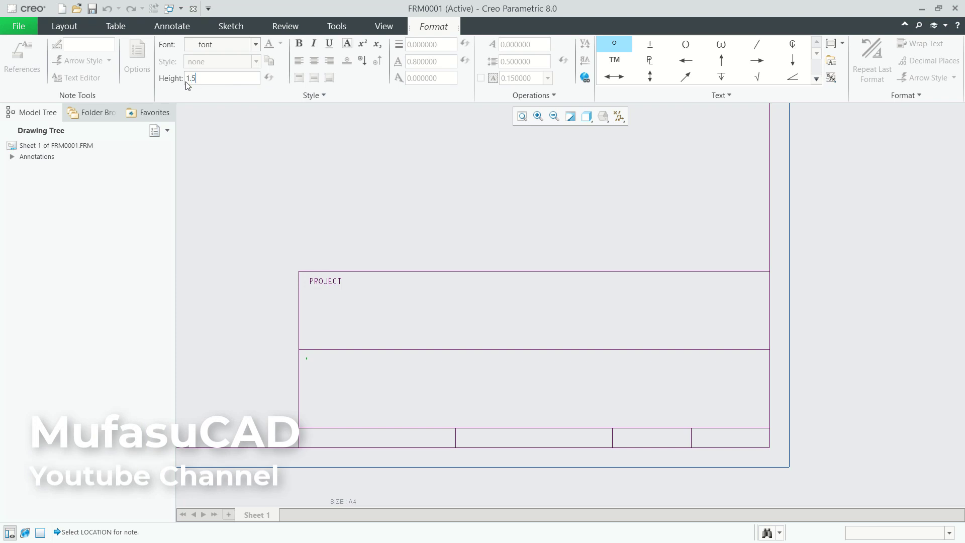
key("Return")
left_click(299, 45)
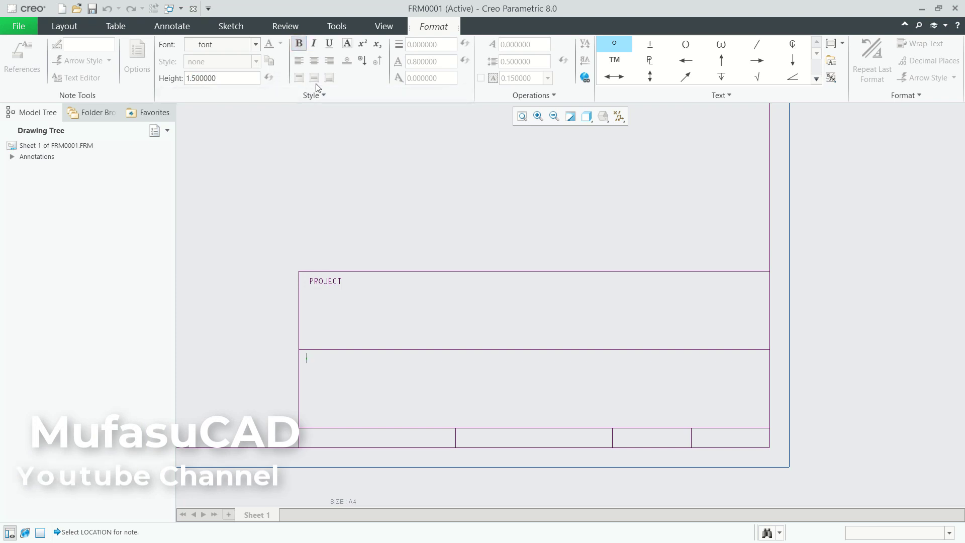
type("TITEL")
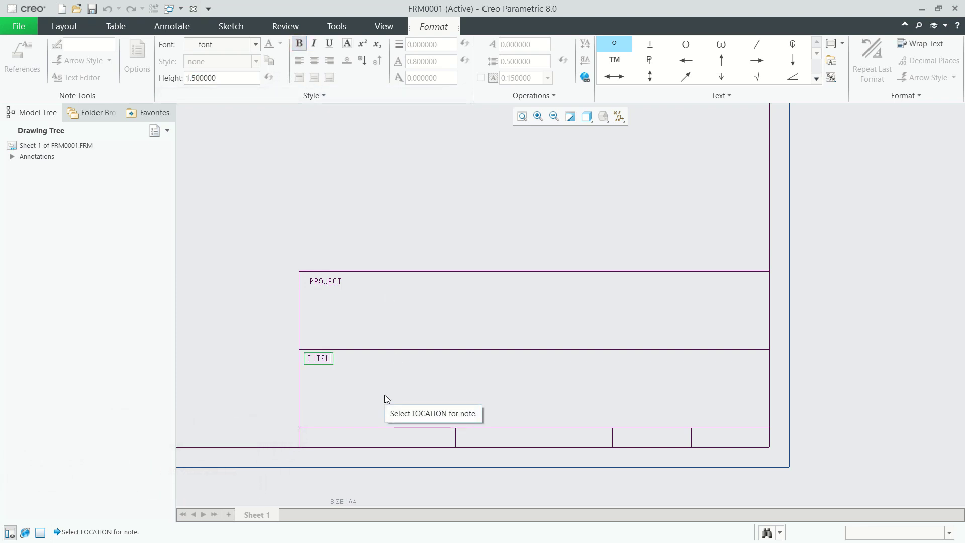
left_click(411, 224)
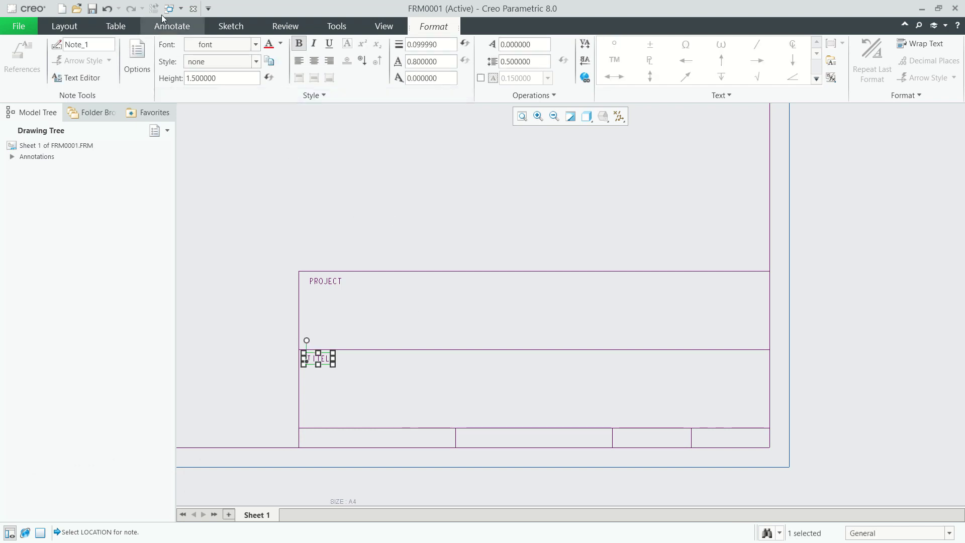
Step: Add a bold note reading SCALE with text height 1.5 in the first cell of the title block's bottom row
left_click(172, 26)
left_click(186, 43)
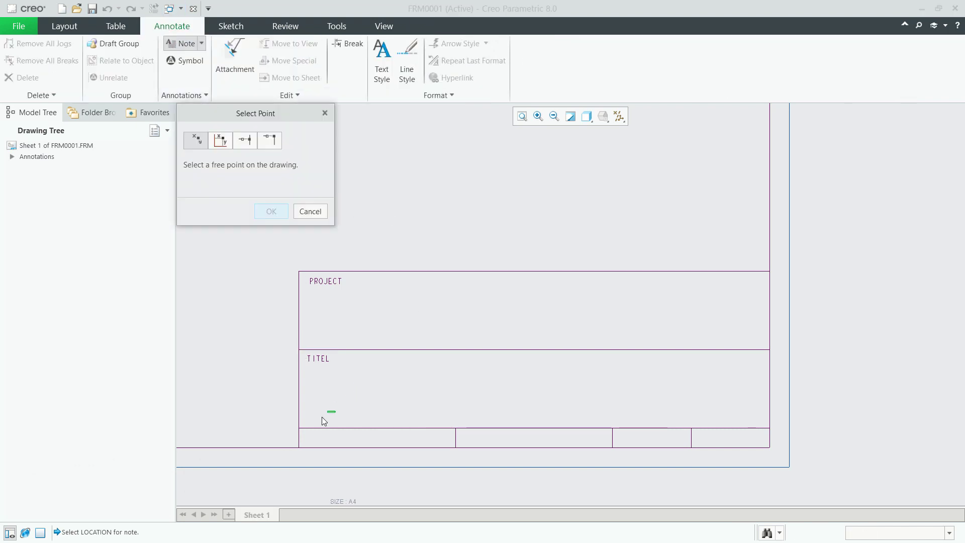
left_click(306, 436)
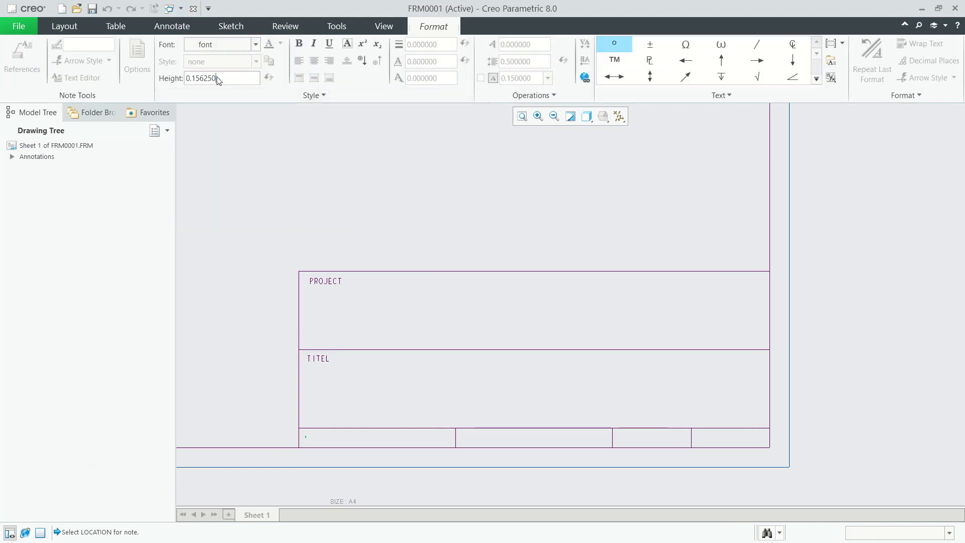
left_click_drag(218, 80, 179, 83)
left_click(185, 87)
type("1.5")
left_click_drag(242, 78, 176, 86)
type("1.5")
key("Return")
type("SCALE")
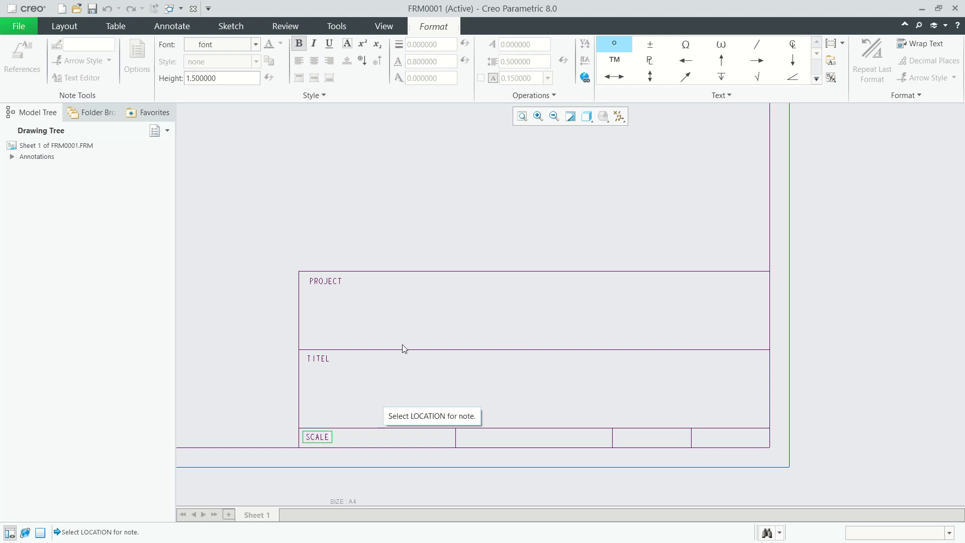
left_click(386, 193)
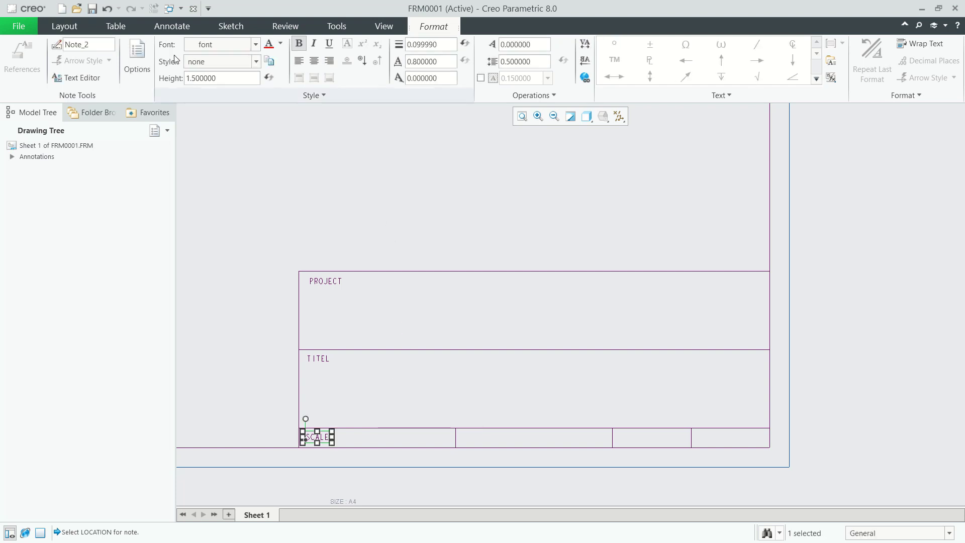
Step: Add a bold note reading SIZE with text height 1.5 in the second cell of the title block's bottom row
left_click(174, 27)
left_click(171, 45)
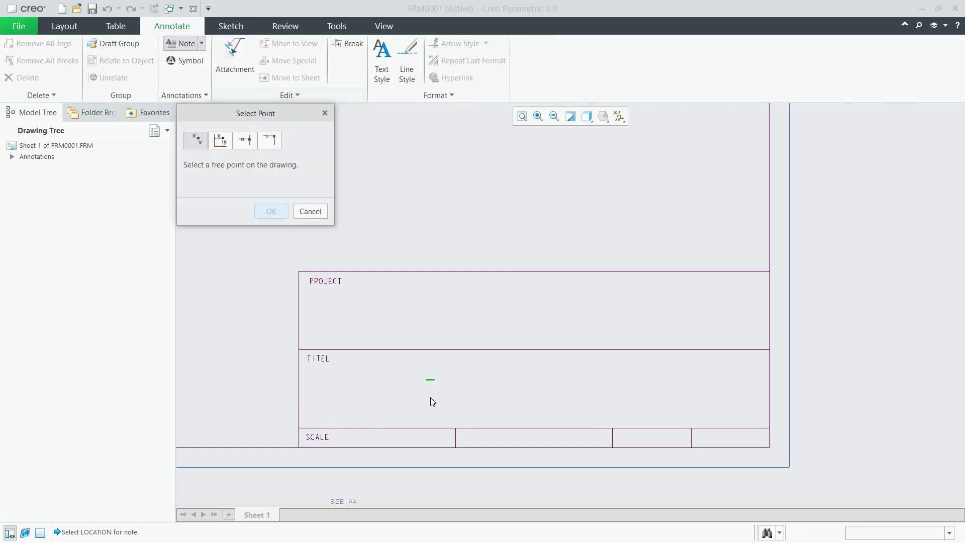
left_click(471, 436)
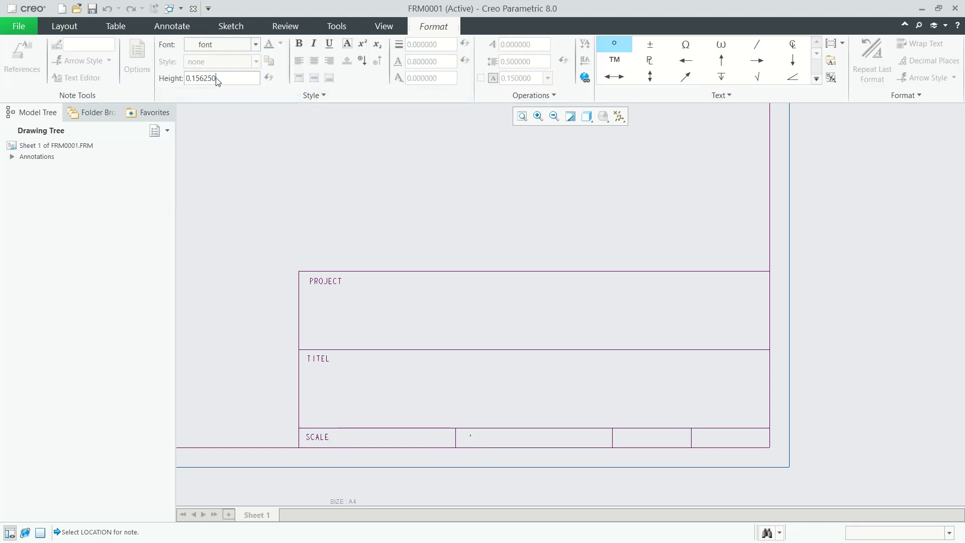
double_click(217, 78)
type("1.5")
key("Return")
type("S")
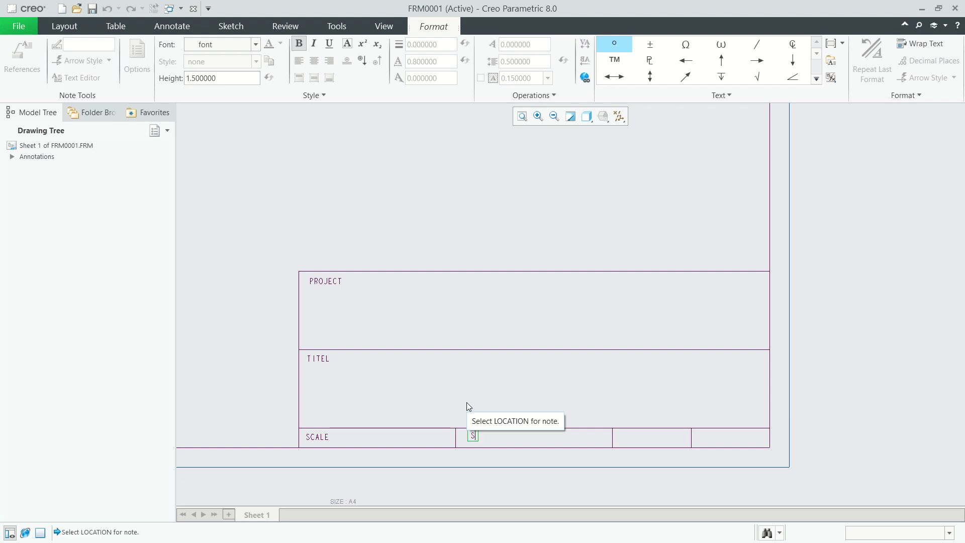
type("IZE")
left_click(478, 347)
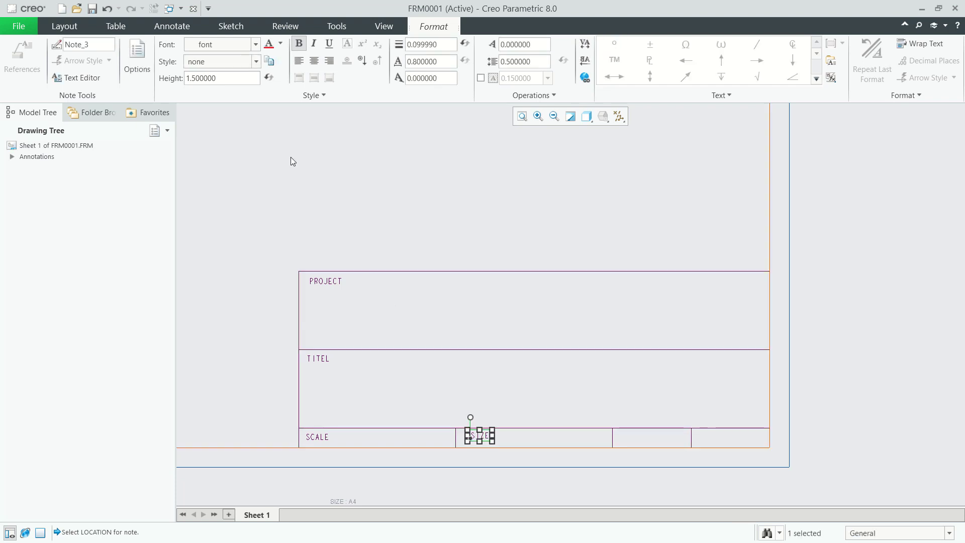
Step: Add a bold note reading REV with text height 1.5 in the third cell of the title block's bottom row
left_click(164, 28)
left_click(171, 45)
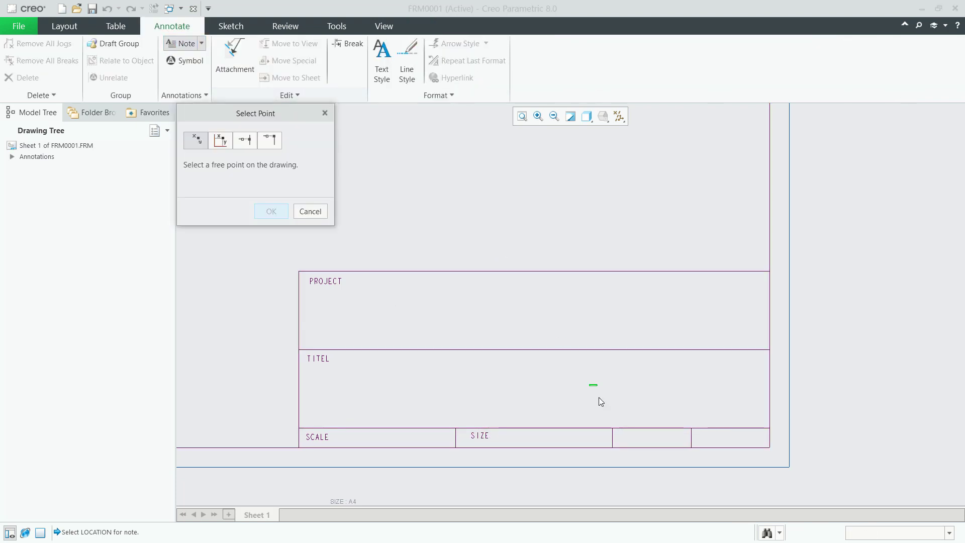
left_click(627, 439)
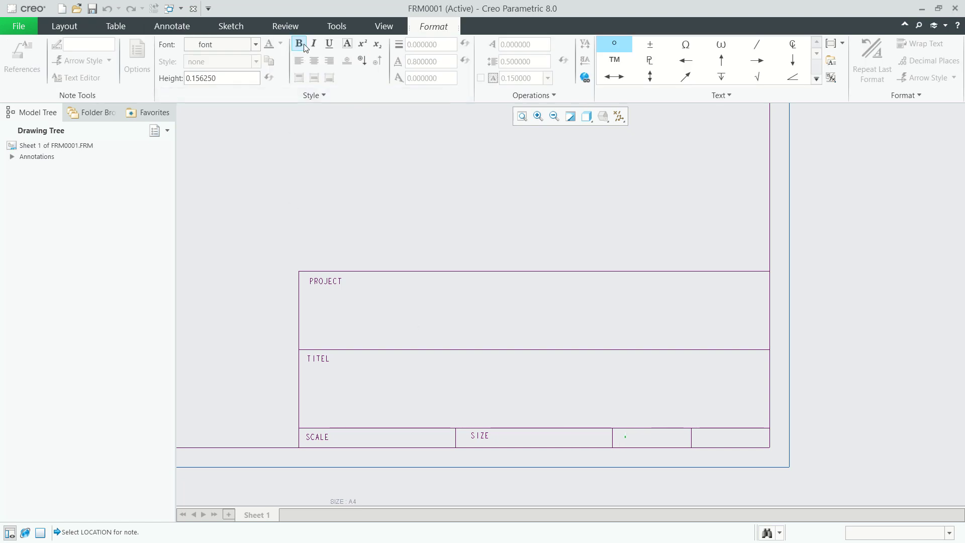
left_click_drag(216, 78, 185, 77)
type("1.5")
key("Return")
type("REV")
left_click(519, 259)
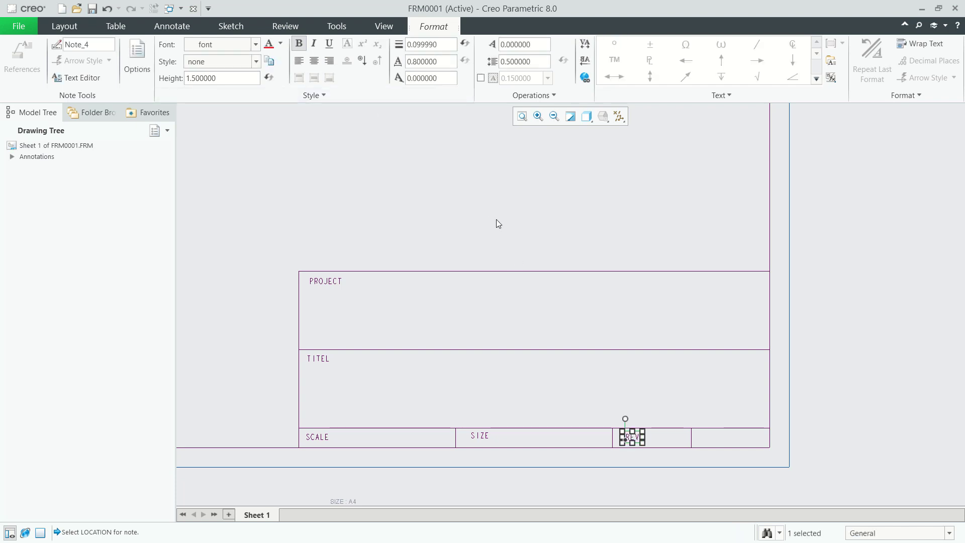
Step: Add a bold note reading NO with text height 1.5 in the last cell of the title block's bottom row
left_click(181, 22)
left_click(185, 42)
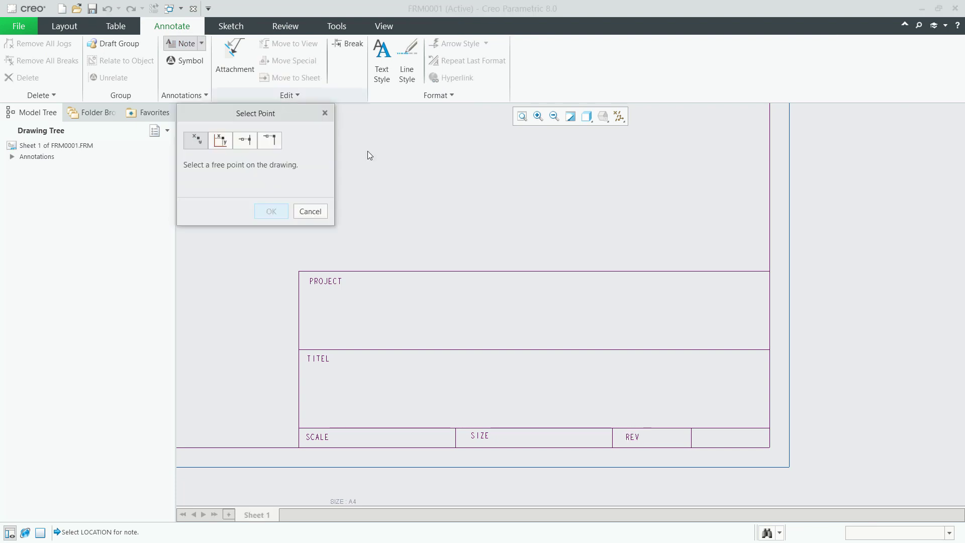
left_click(718, 441)
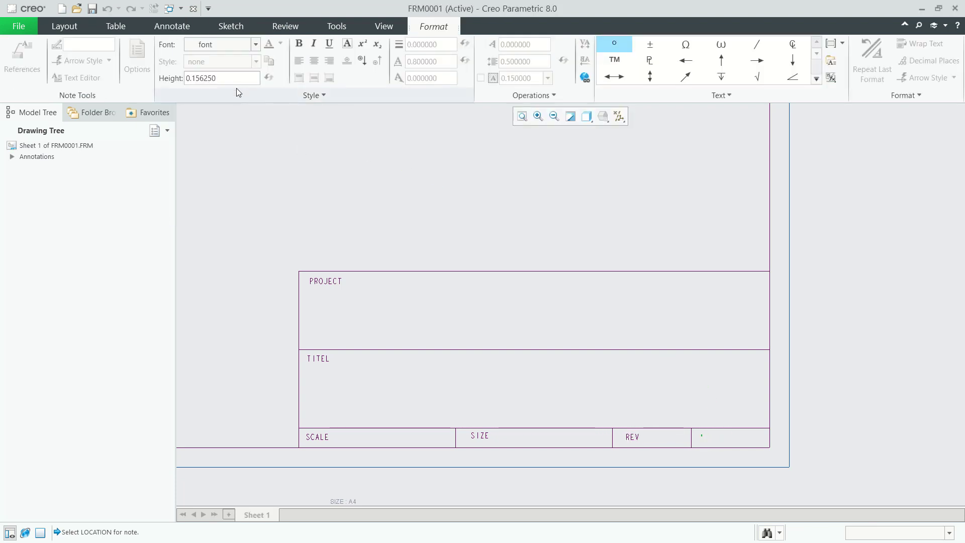
left_click_drag(216, 79, 186, 79)
type("1.5")
key("Return")
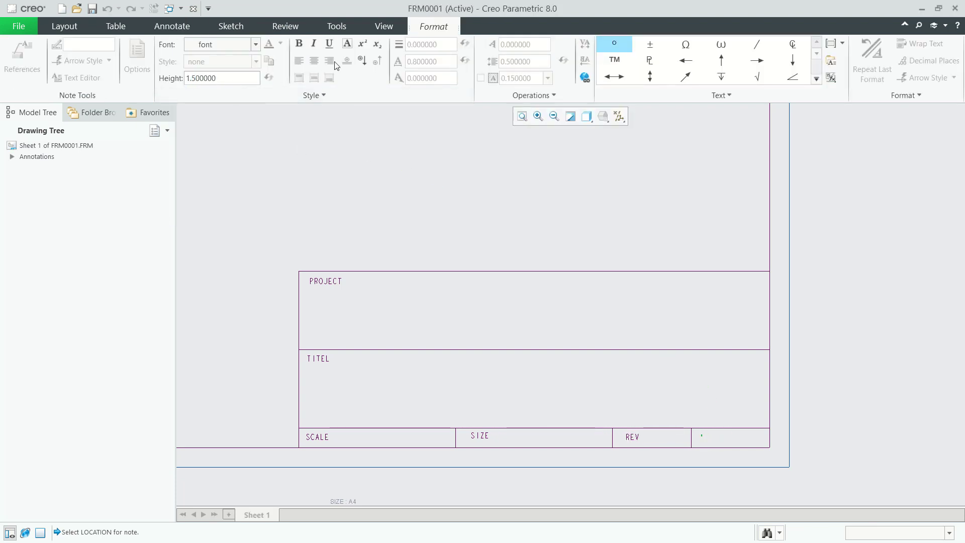
left_click(298, 45)
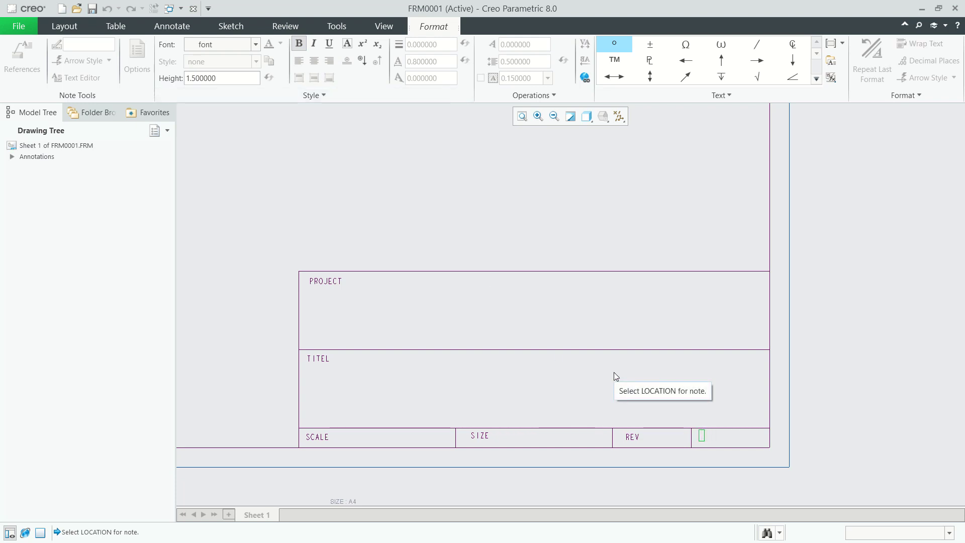
type("NO")
left_click(826, 324)
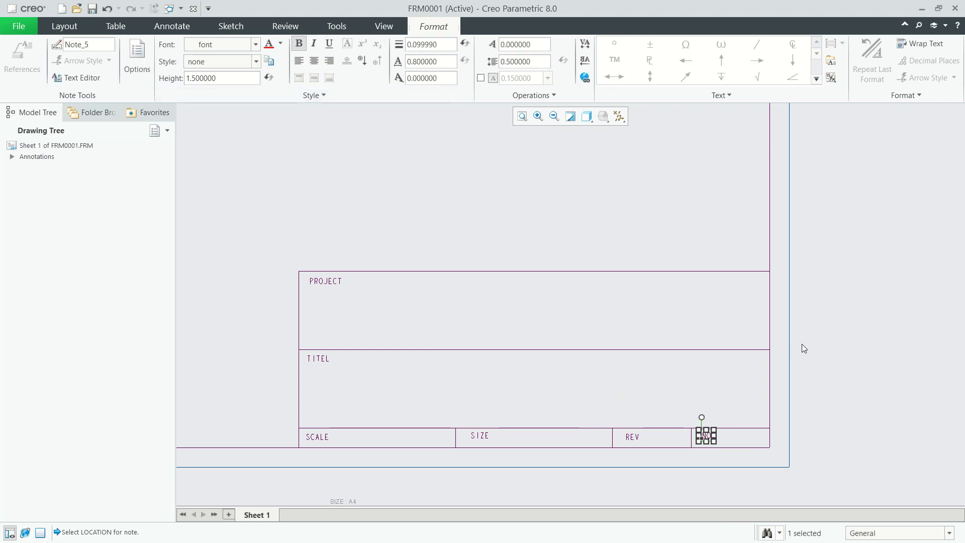
Step: Move the NO and REV notes snugly into the upper-left corners of their title block cells
scroll(710, 431, "down", 5)
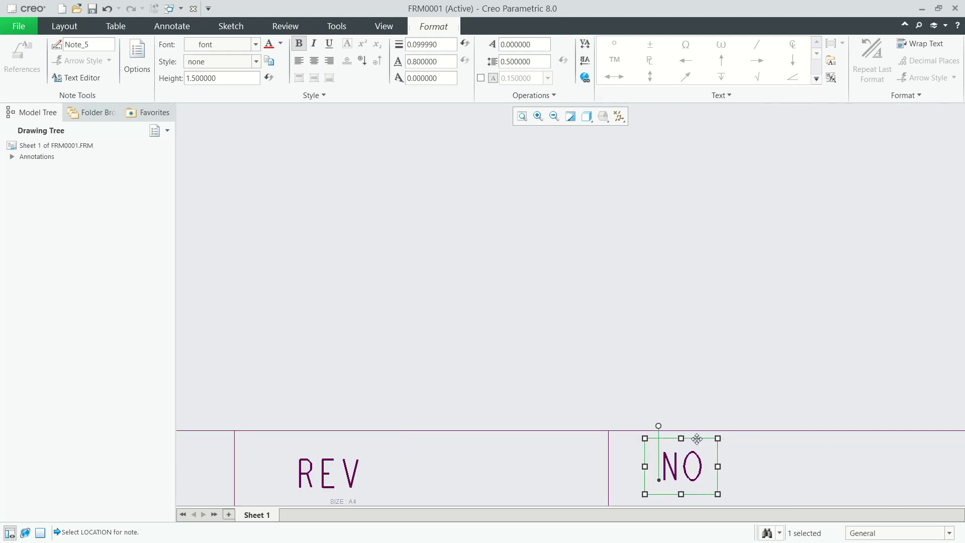
left_click_drag(697, 438, 661, 431)
scroll(562, 413, "up", 3)
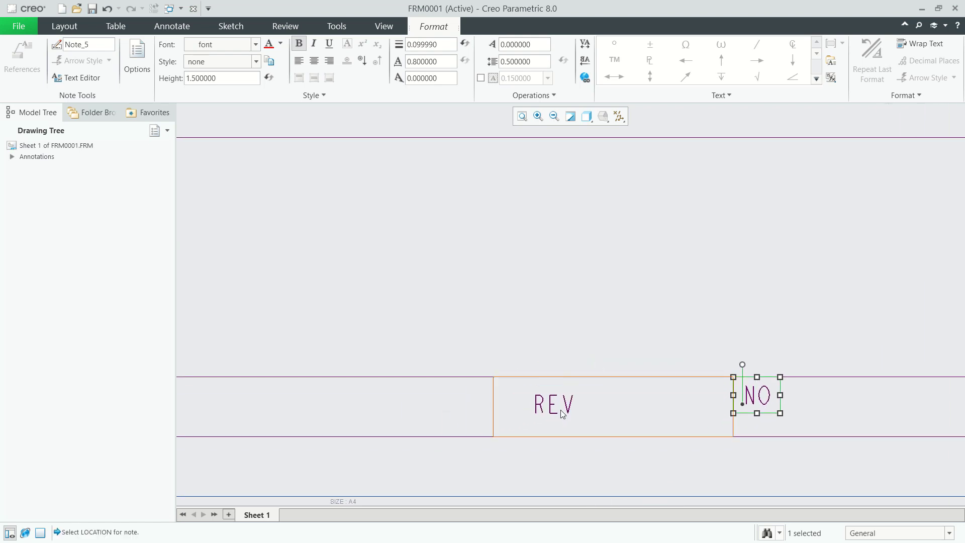
left_click(562, 413)
scroll(557, 401, "down", 3)
left_click_drag(533, 368, 480, 351)
Step: Move the SIZE note into the upper-left corner of its title block cell
scroll(482, 366, "up", 1)
middle_click_drag(359, 370, 767, 370)
middle_click_drag(308, 377, 752, 377)
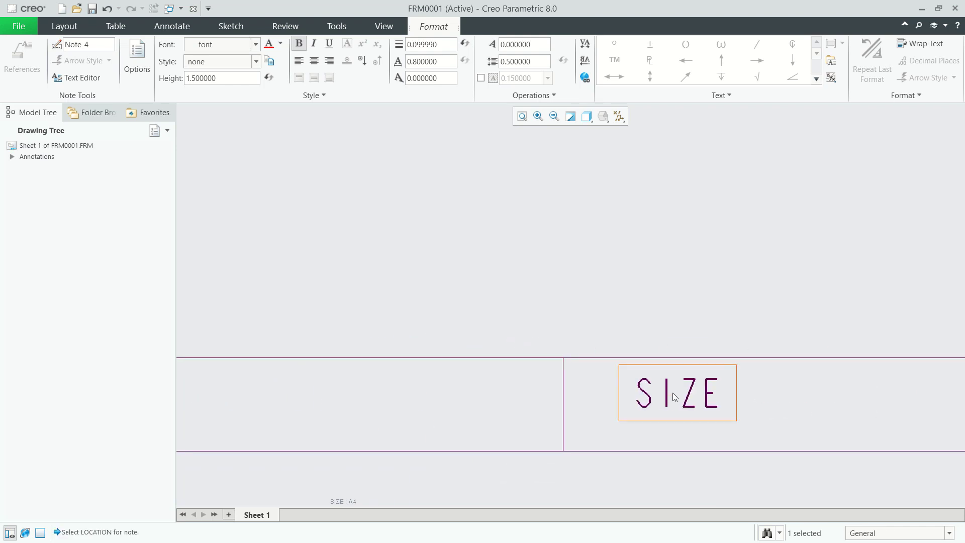
left_click(674, 397)
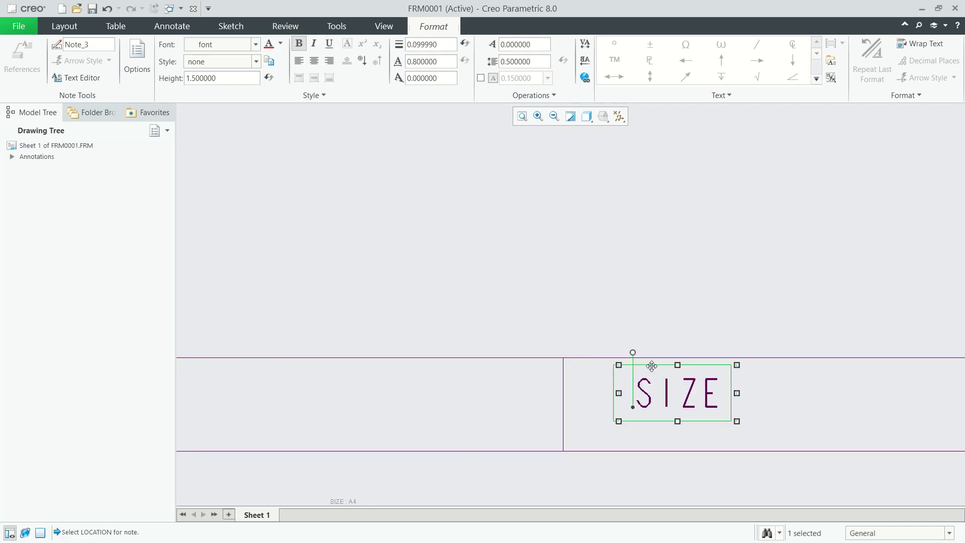
left_click_drag(650, 366, 606, 358)
Step: Move the SCALE note into the upper-left corner of its title block cell
middle_click_drag(381, 379, 754, 374)
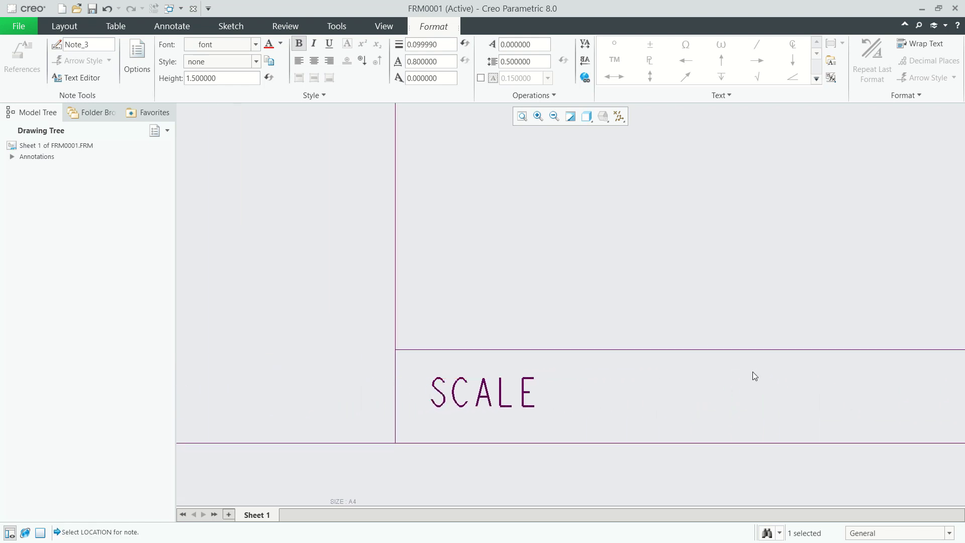
mouse_move(483, 360)
middle_mouse_down()
mouse_move(547, 338)
mouse_move(494, 371)
mouse_move(569, 346)
mouse_move(478, 319)
mouse_move(442, 355)
mouse_move(521, 342)
mouse_move(501, 348)
middle_mouse_up()
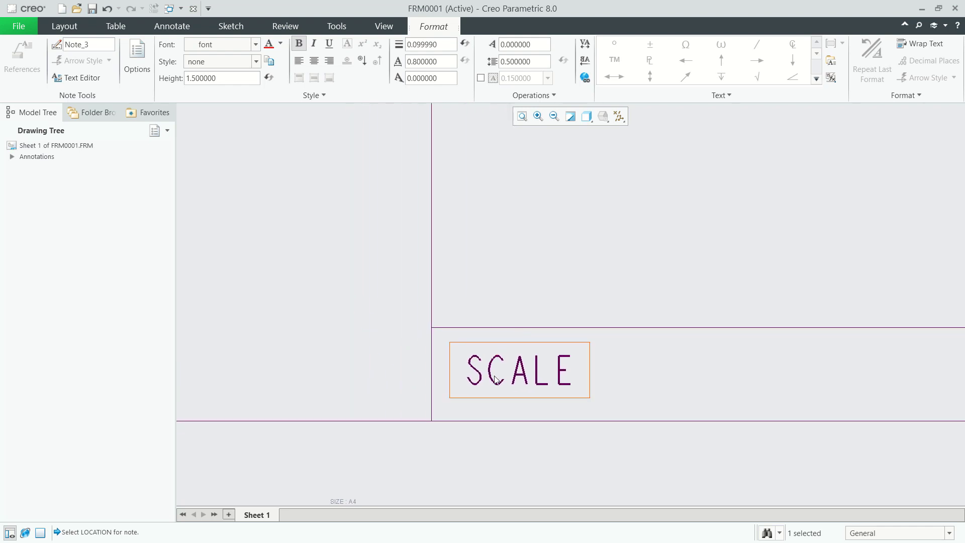
left_click(501, 349)
left_click_drag(499, 342, 482, 327)
Step: Move the TITEL note into the upper-left corner of the title block's middle row
scroll(564, 310, "down", 3)
scroll(564, 310, "up", 2)
middle_click_drag(583, 280, 542, 383)
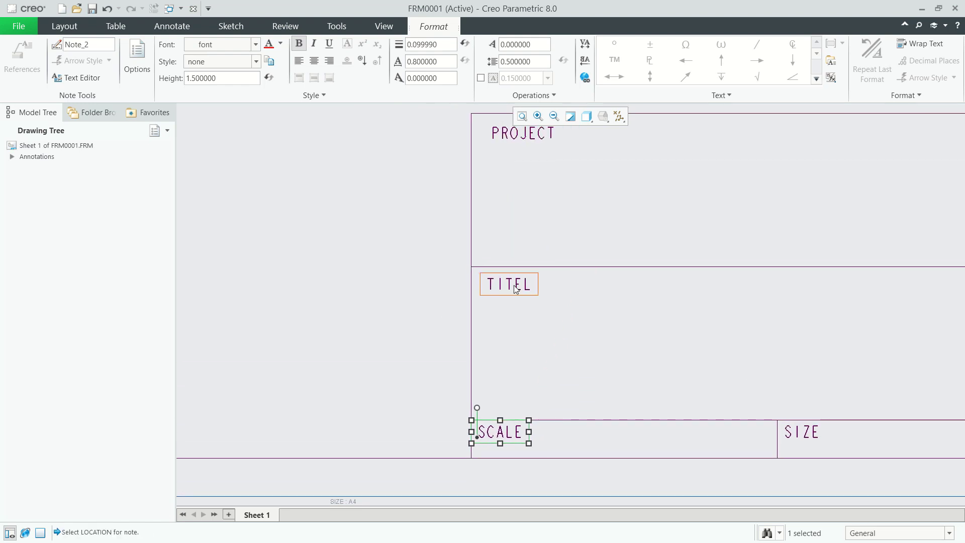
left_click(511, 288)
scroll(513, 286, "up", 3)
left_click_drag(514, 286, 496, 275)
Step: Move the PROJECT note into the upper-left corner of the title block's top row
scroll(552, 251, "down", 1)
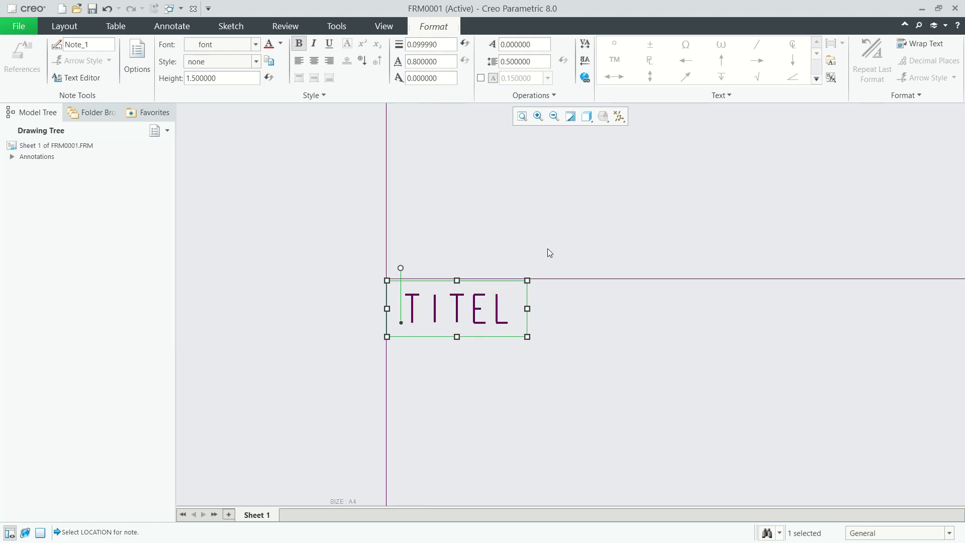
scroll(553, 249, "up", 4)
middle_click_drag(572, 222, 534, 388)
scroll(502, 275, "down", 2)
left_click(504, 305)
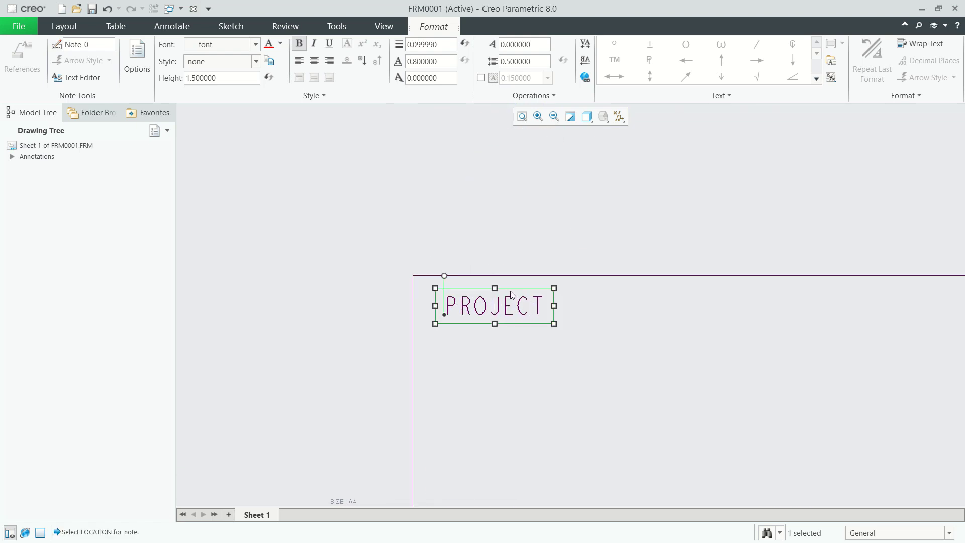
left_click_drag(509, 287, 487, 276)
left_click(623, 349)
Step: Deselect the title block table and save the format as FRM0001.FRM in My Documents
scroll(625, 349, "down", 2)
scroll(630, 358, "up", 6)
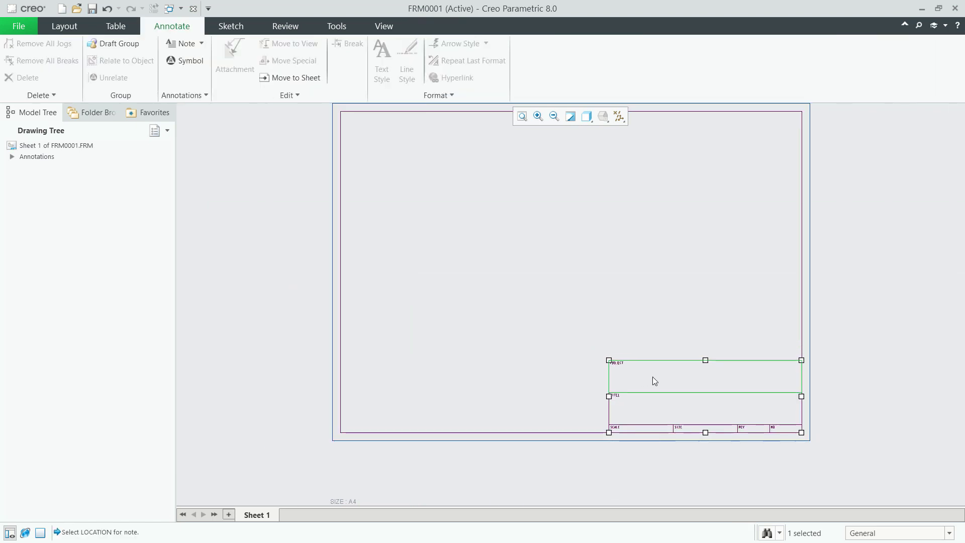
middle_click_drag(741, 368, 589, 367)
scroll(575, 359, "up", 2)
middle_click_drag(513, 318, 553, 333)
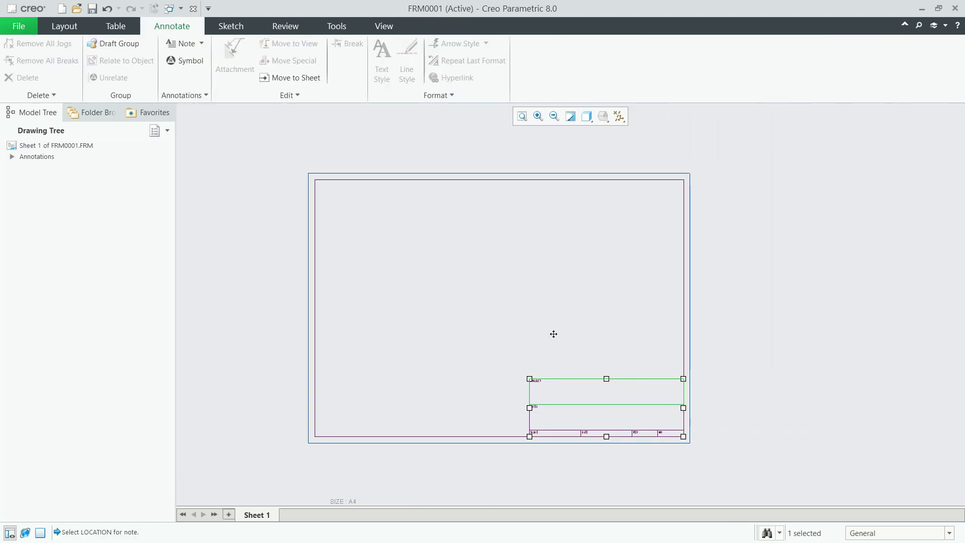
left_click(703, 279)
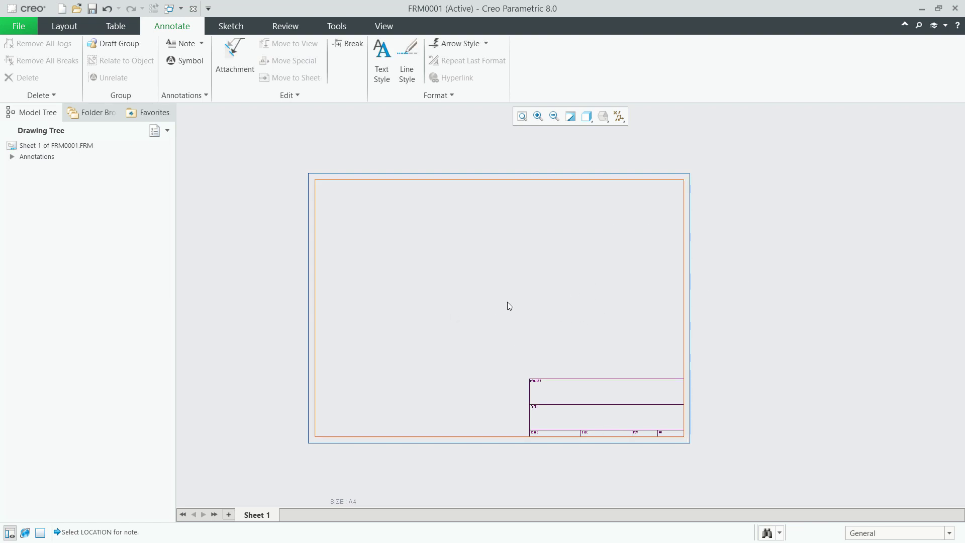
middle_click_drag(508, 275, 533, 270)
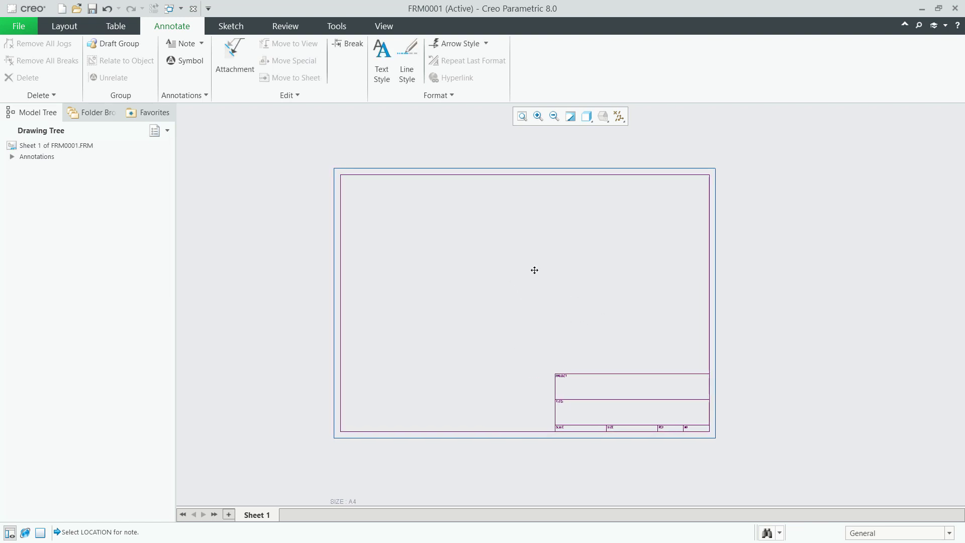
left_click(92, 9)
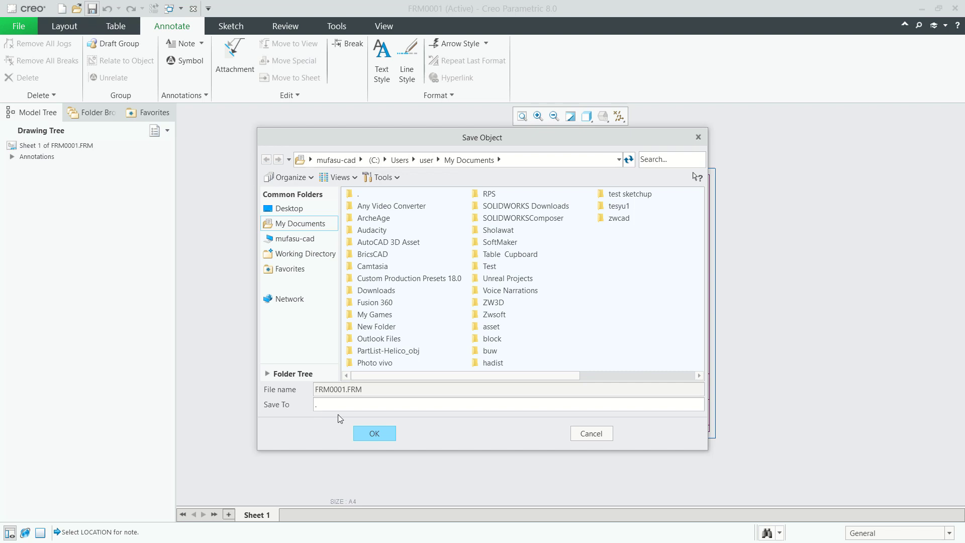
left_click(377, 432)
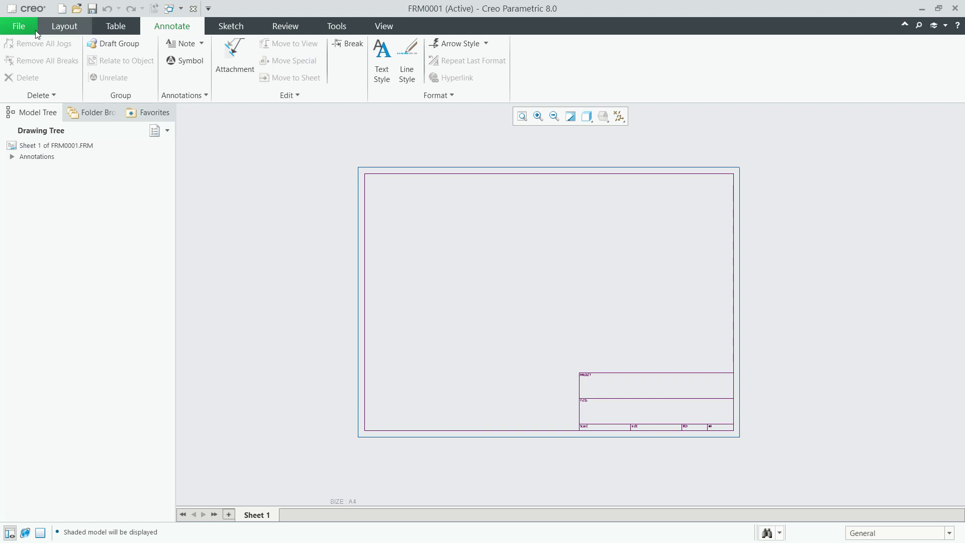
Step: Start a new drawing named drw0002 using the default template option
left_click(23, 25)
left_click(31, 49)
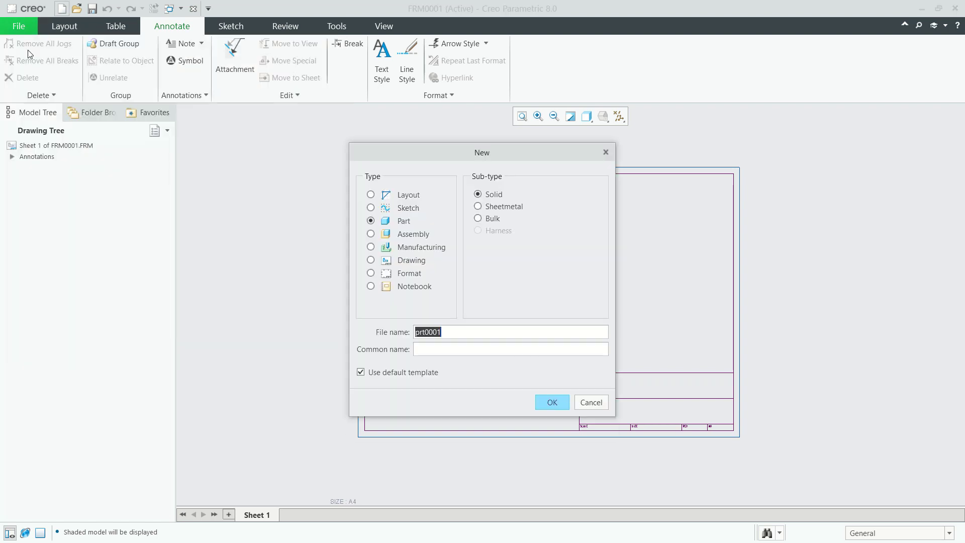
left_click(370, 260)
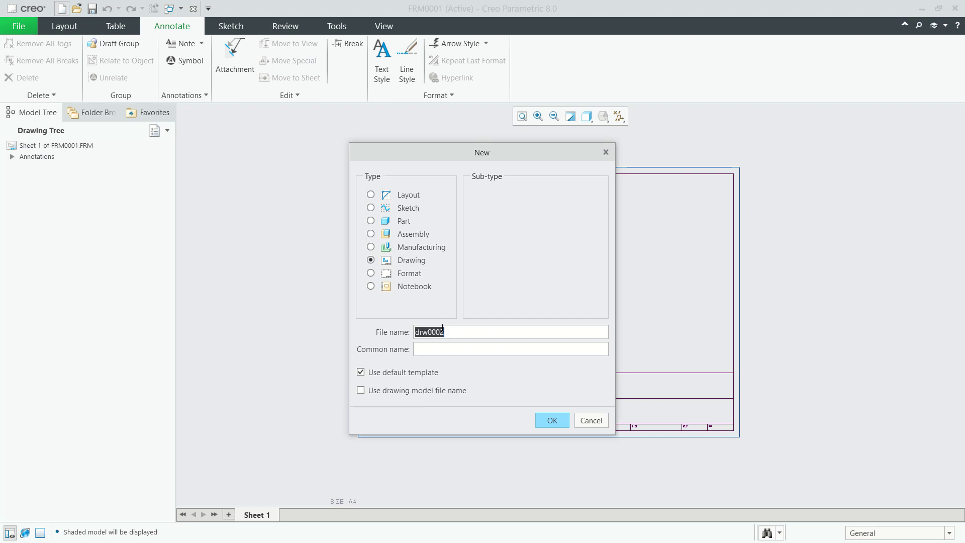
left_click(551, 420)
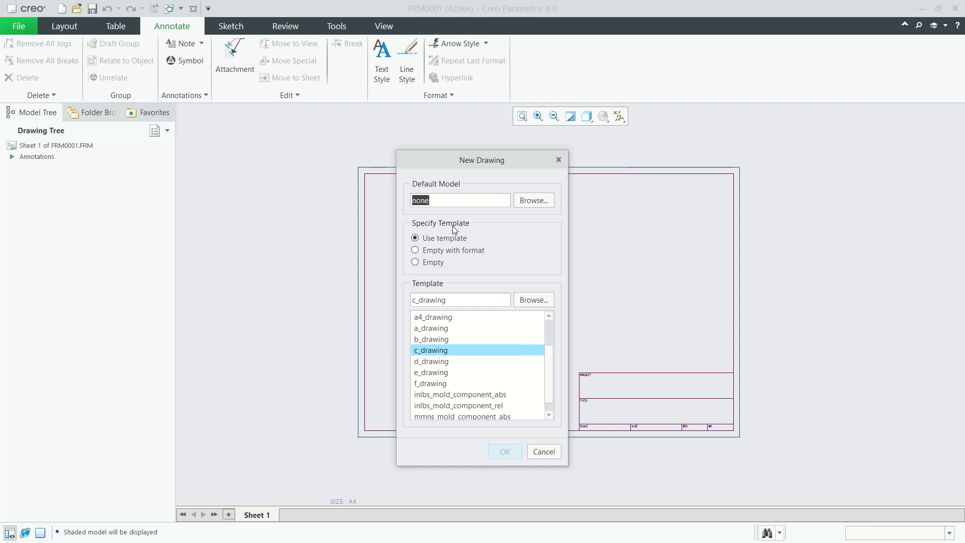
Step: Create the drawing as empty with format, using frm0001.frm from My Documents, and maximize its window
left_click(416, 250)
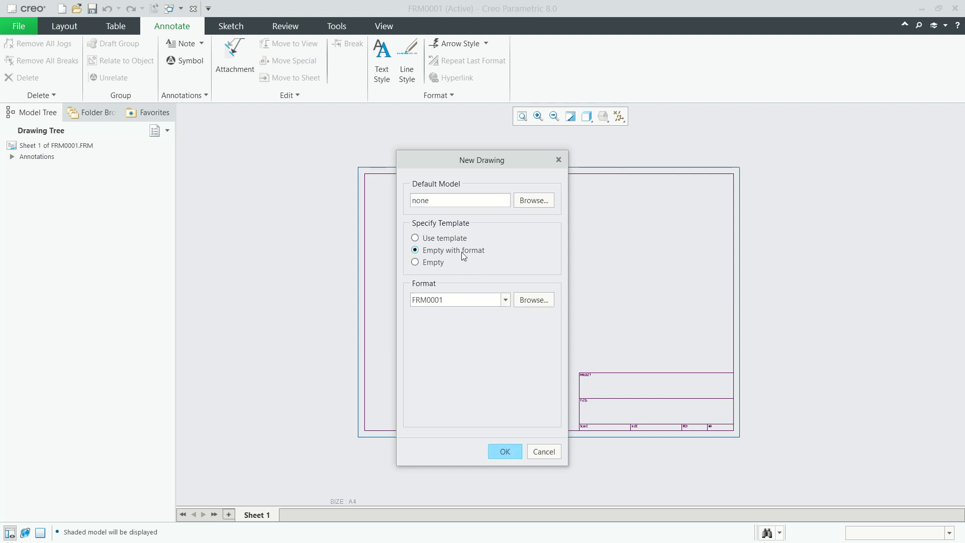
left_click(533, 300)
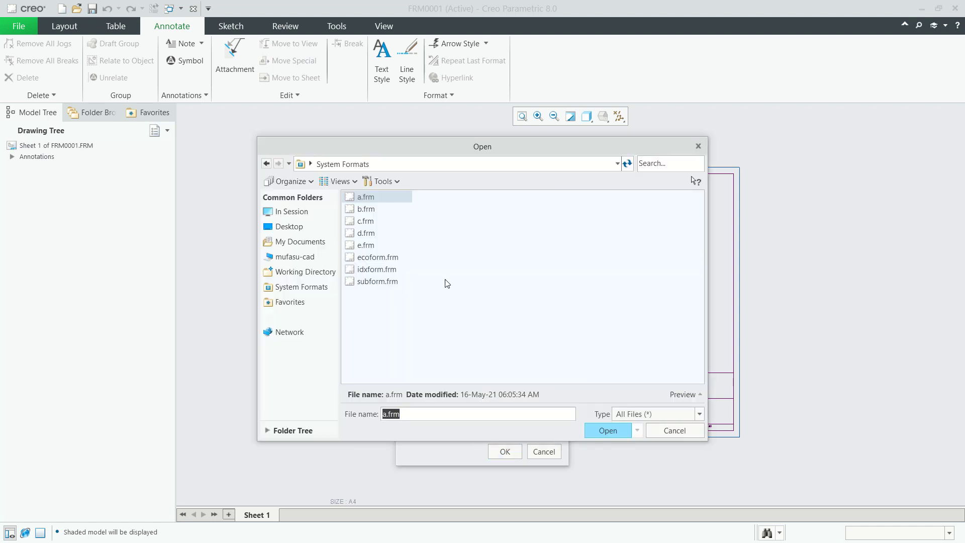
left_click(300, 242)
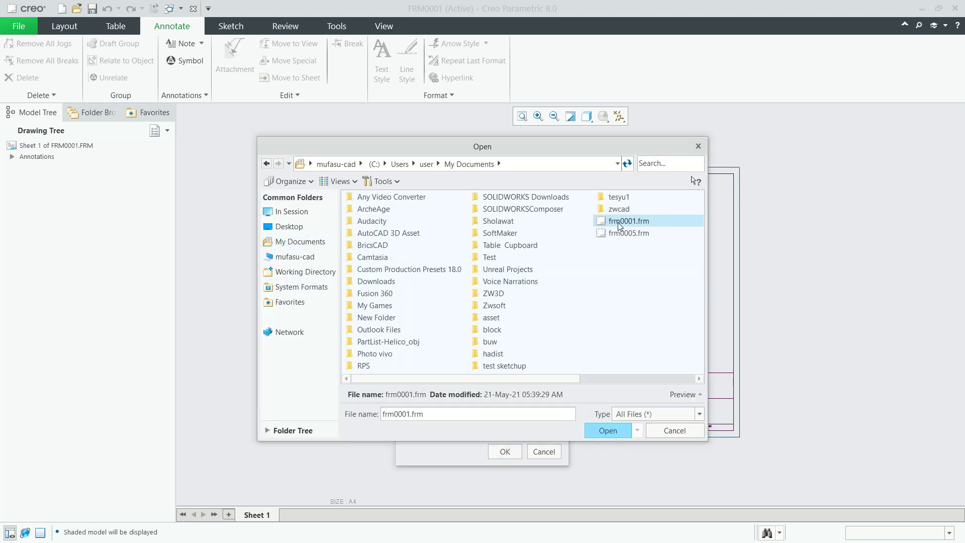
left_click(613, 432)
left_click(506, 452)
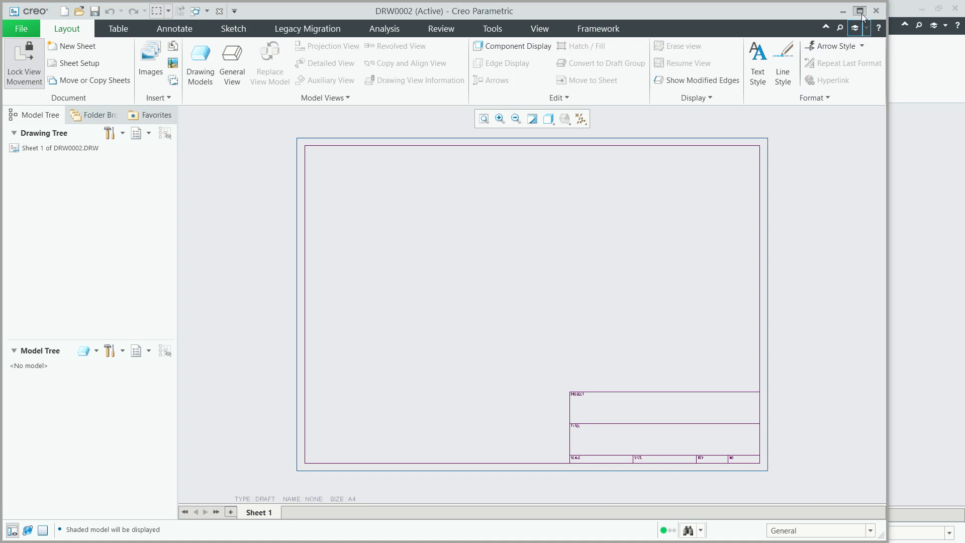
left_click(859, 10)
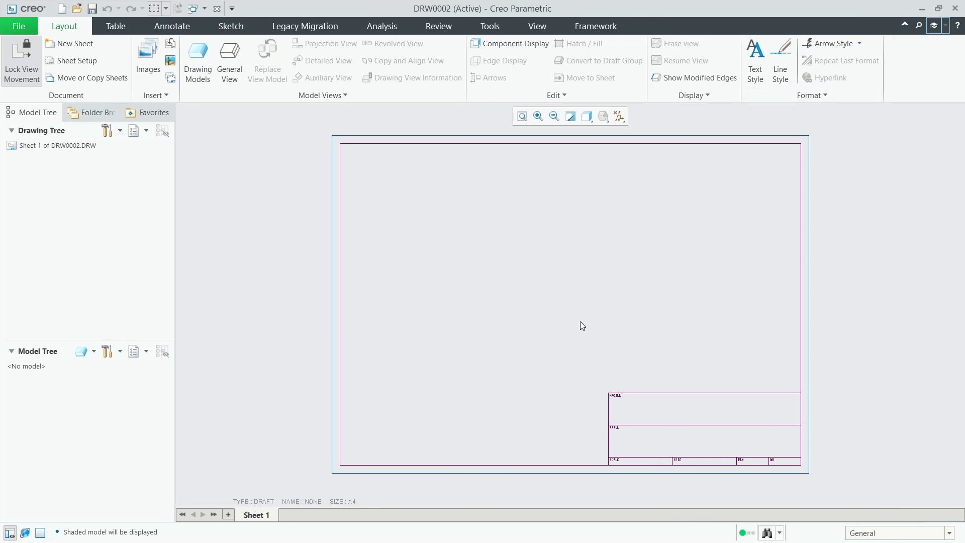
Step: Set the title block's PROJECT cell to text height 0.2, bold, with middle vertical alignment
middle_click_drag(654, 350, 583, 307)
scroll(617, 370, "down", 1)
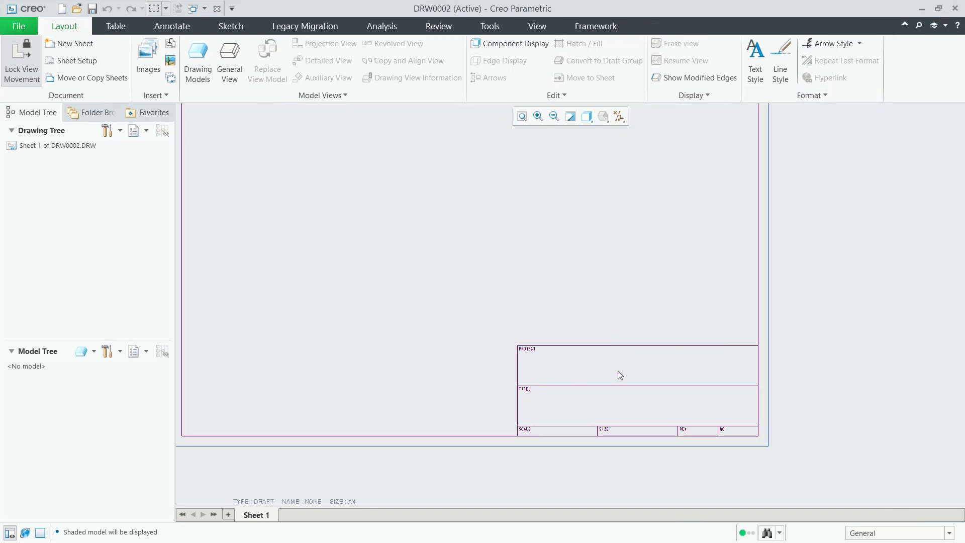
left_click(121, 27)
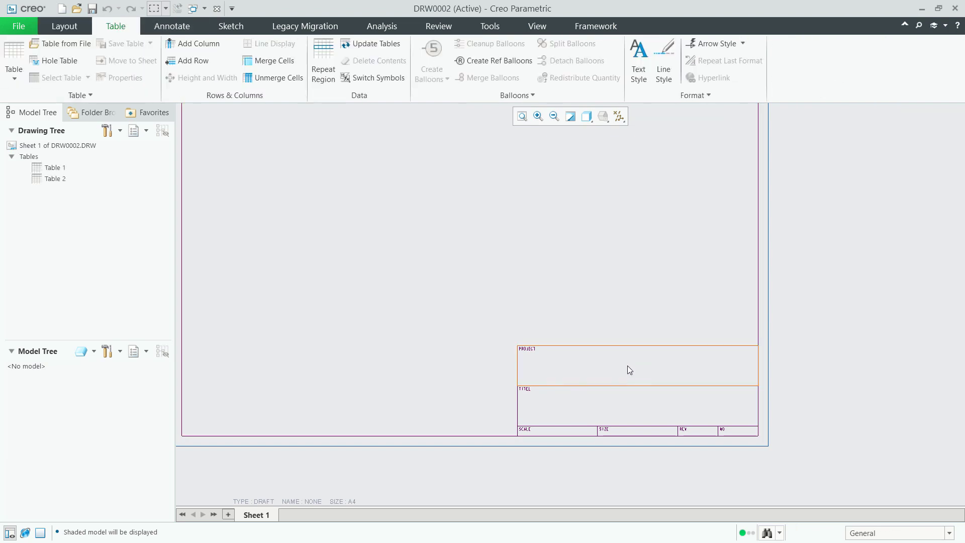
left_click(640, 370)
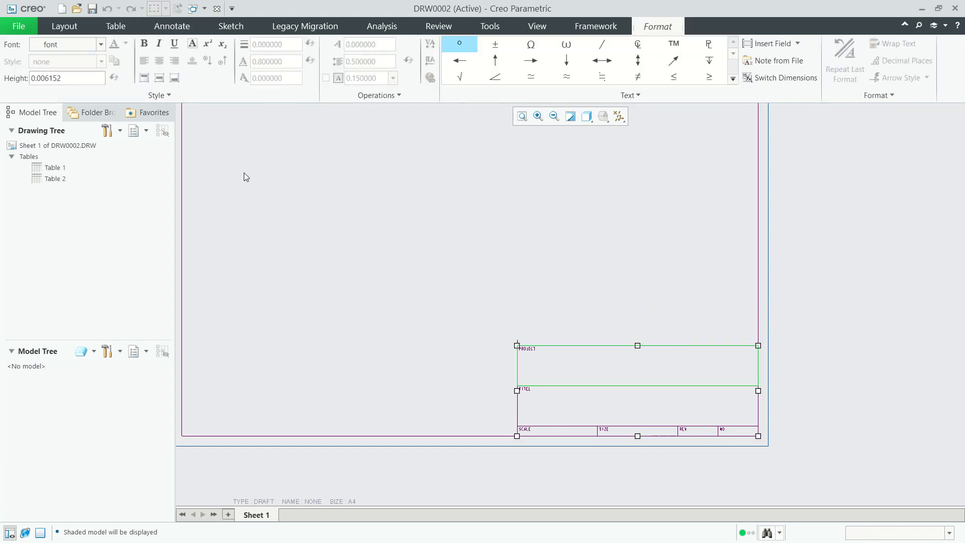
left_click_drag(60, 80, 23, 84)
type("0.2")
left_click(144, 43)
key("Return")
left_click(158, 78)
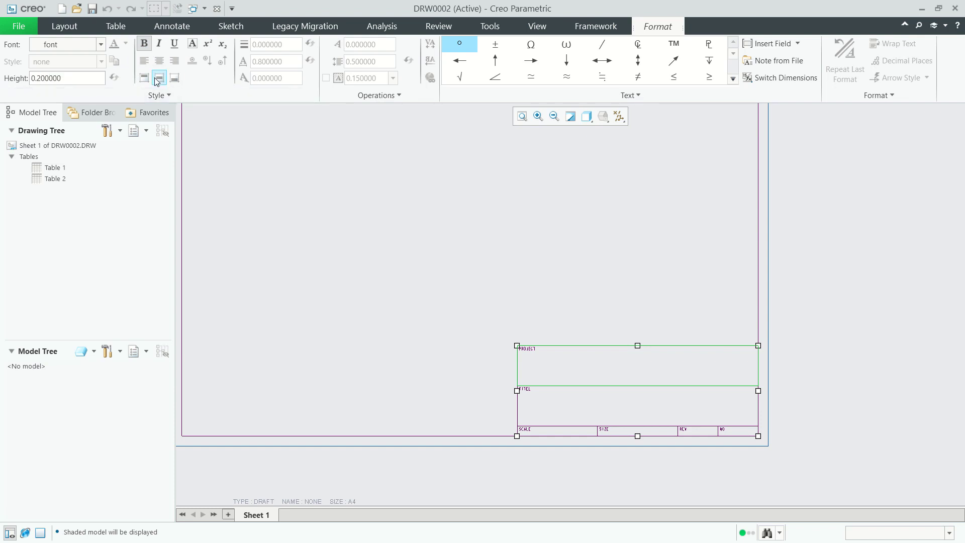
Step: Enter MUFASUCAD in the PROJECT cell and centre it horizontally
double_click(532, 367)
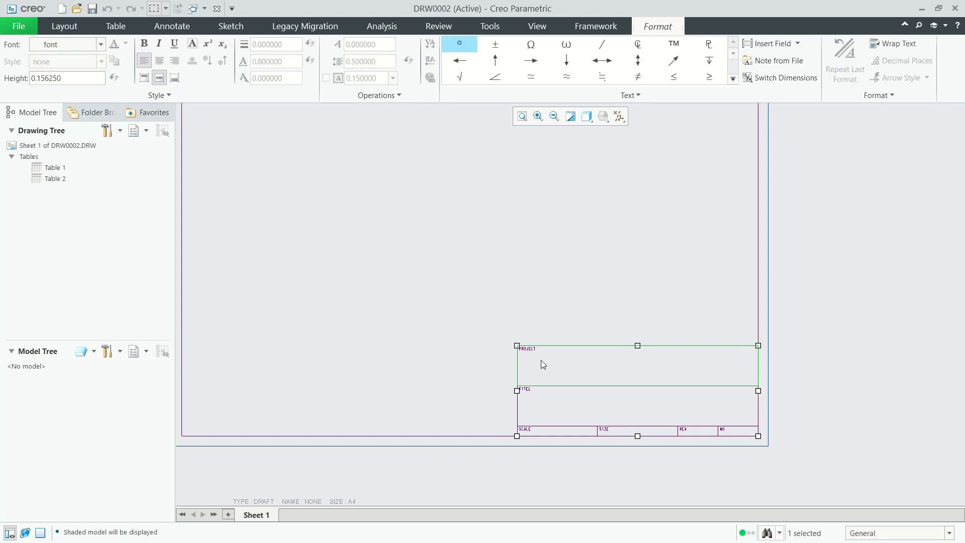
type("F")
key("BackSpace")
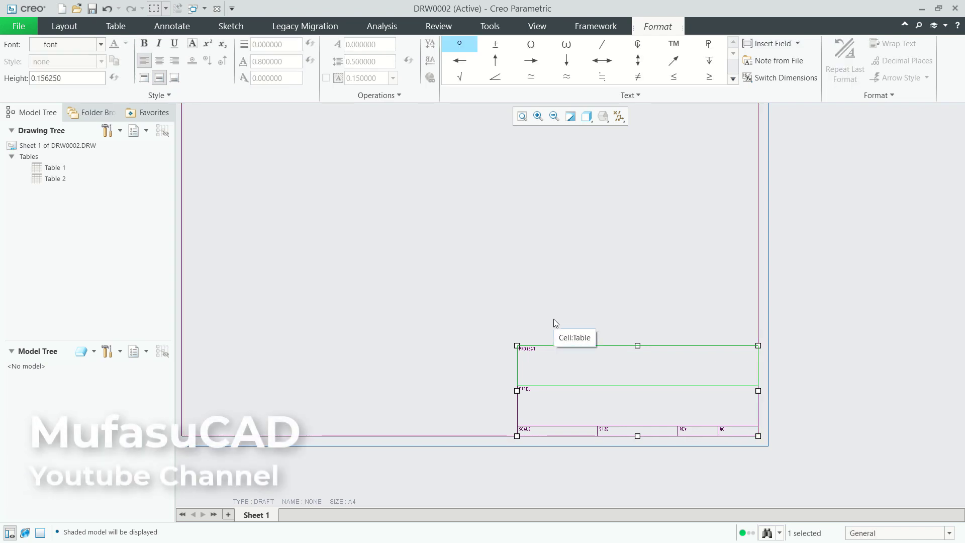
type("MUFASUCAD")
left_click(821, 284)
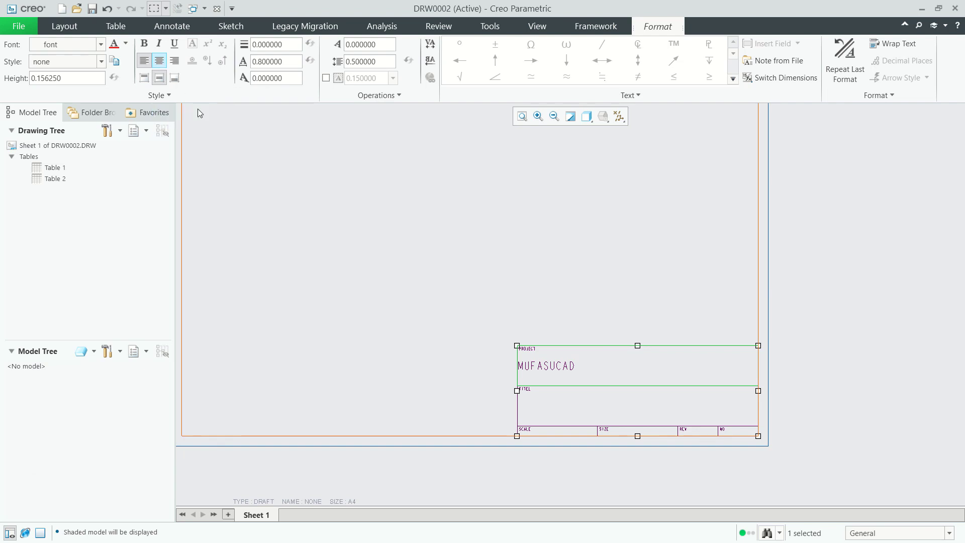
left_click(163, 62)
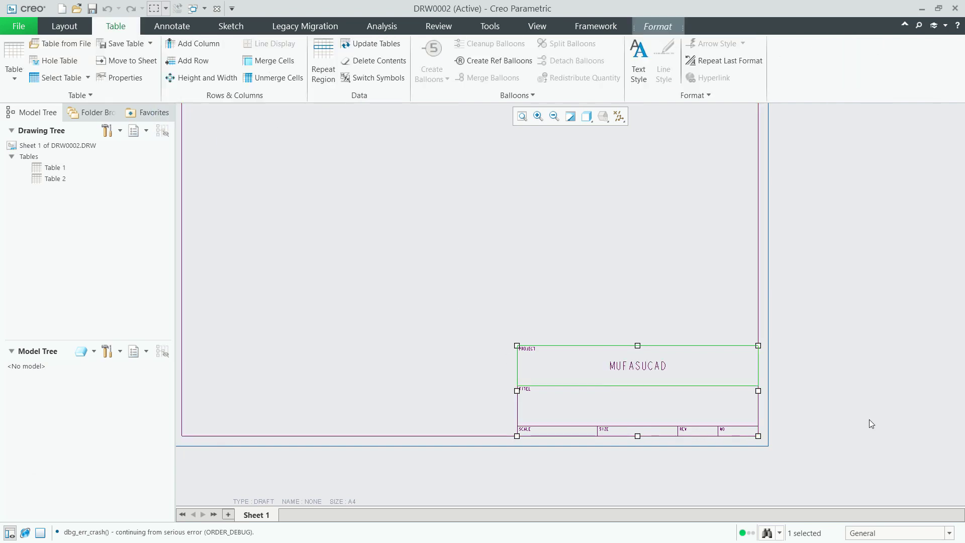
Step: Set the title block's TITEL cell to text height 0.2, bold, with middle vertical alignment
left_click(608, 407)
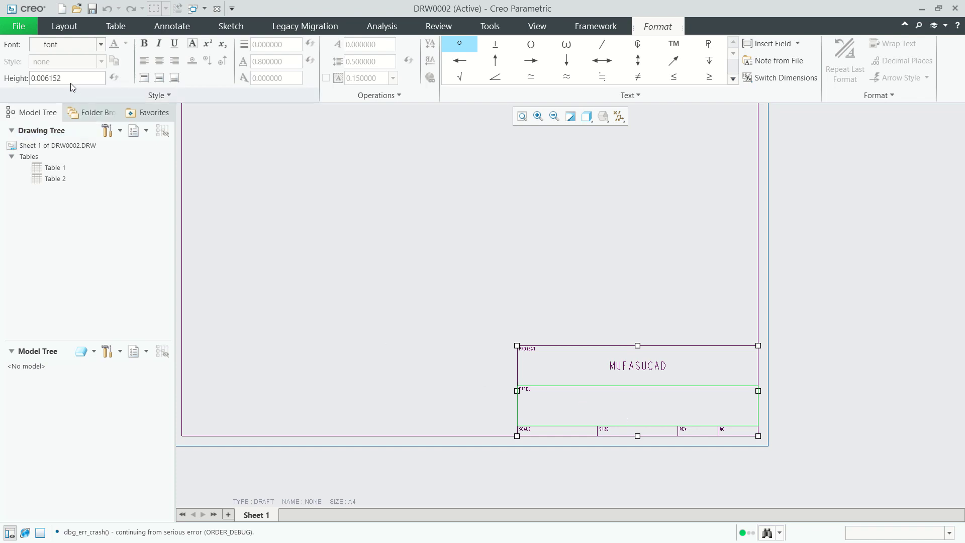
left_click_drag(71, 78, 25, 76)
type("0.2")
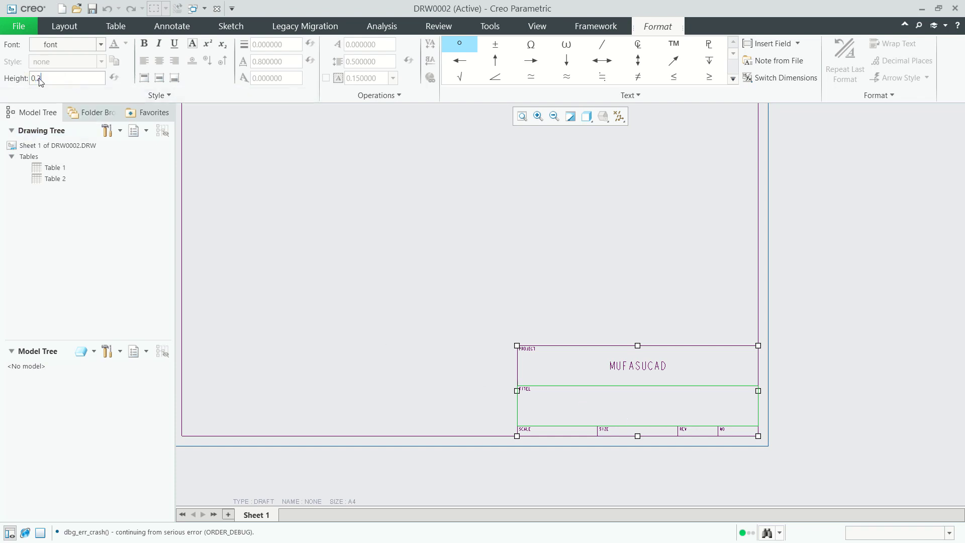
left_click(144, 44)
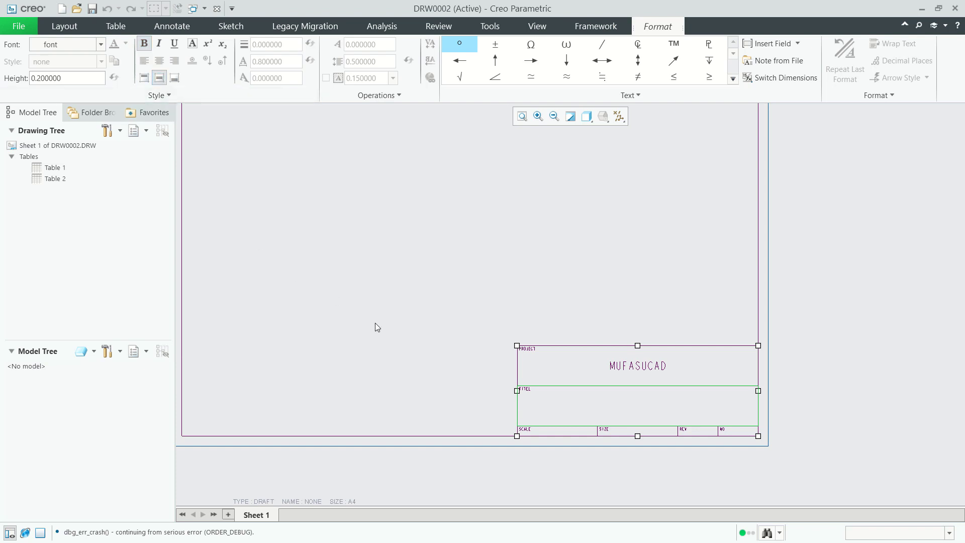
Step: Enter TRAINING SHEET TEMPLATE in the TITEL cell, centre it horizontally and deselect the table
type("RAINING SHEET TEMPL")
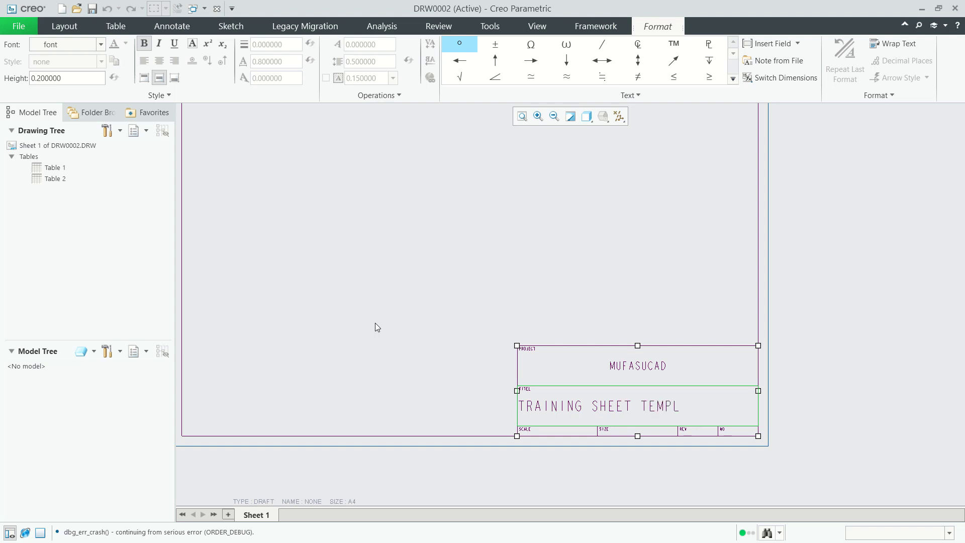
type("ATE")
left_click(804, 268)
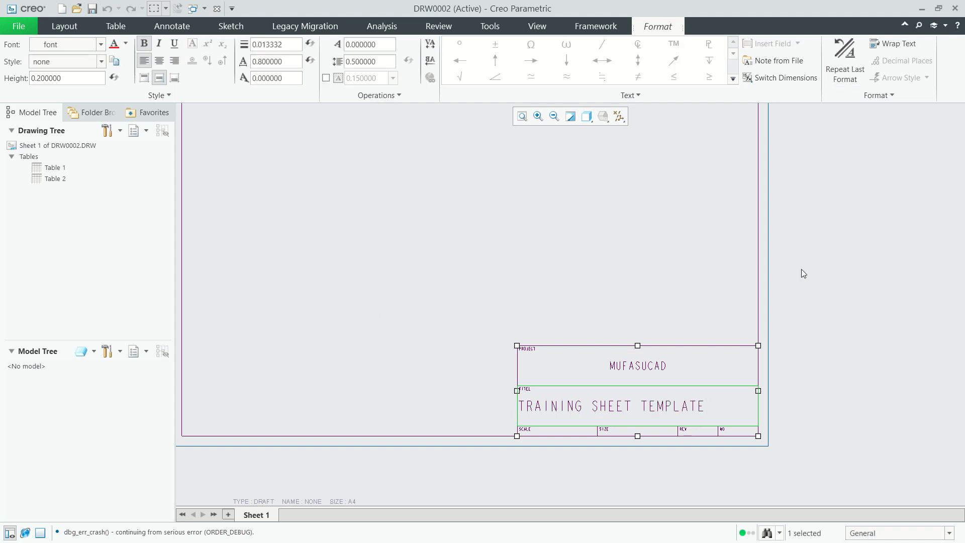
left_click(160, 62)
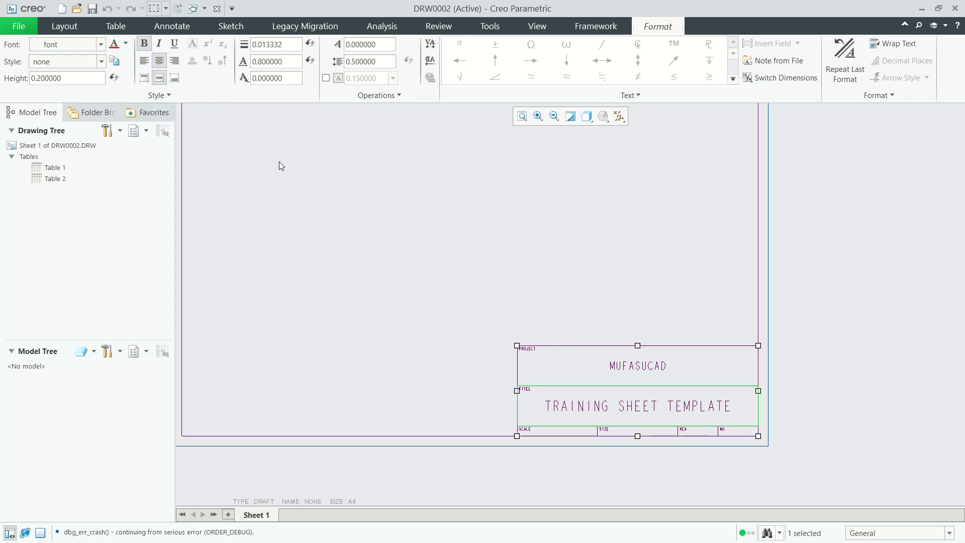
left_click(852, 410)
scroll(633, 442, "up", 2)
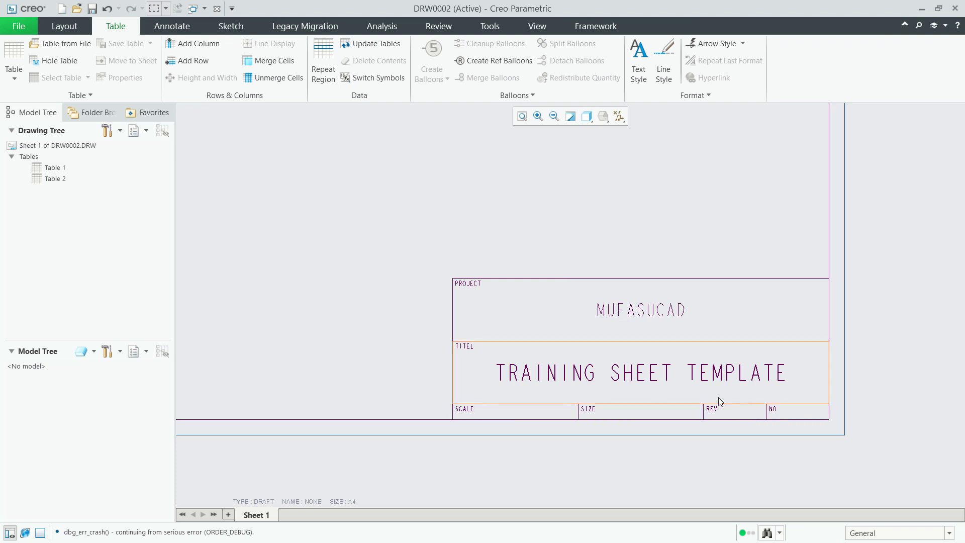
scroll(719, 398, "down", 2)
scroll(718, 400, "down", 3)
mouse_move(676, 293)
middle_mouse_down()
mouse_move(646, 327)
mouse_move(626, 302)
middle_mouse_up()
scroll(646, 327, "up", 2)
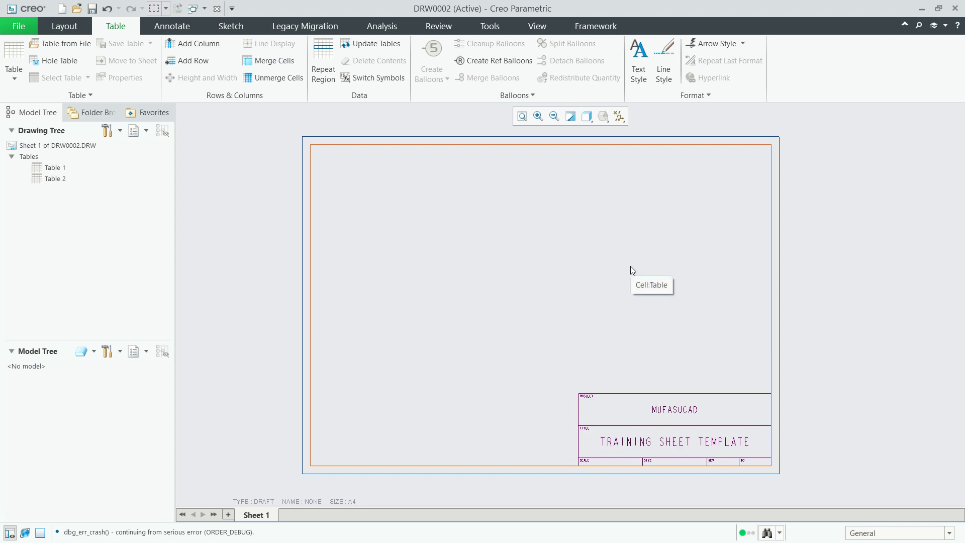